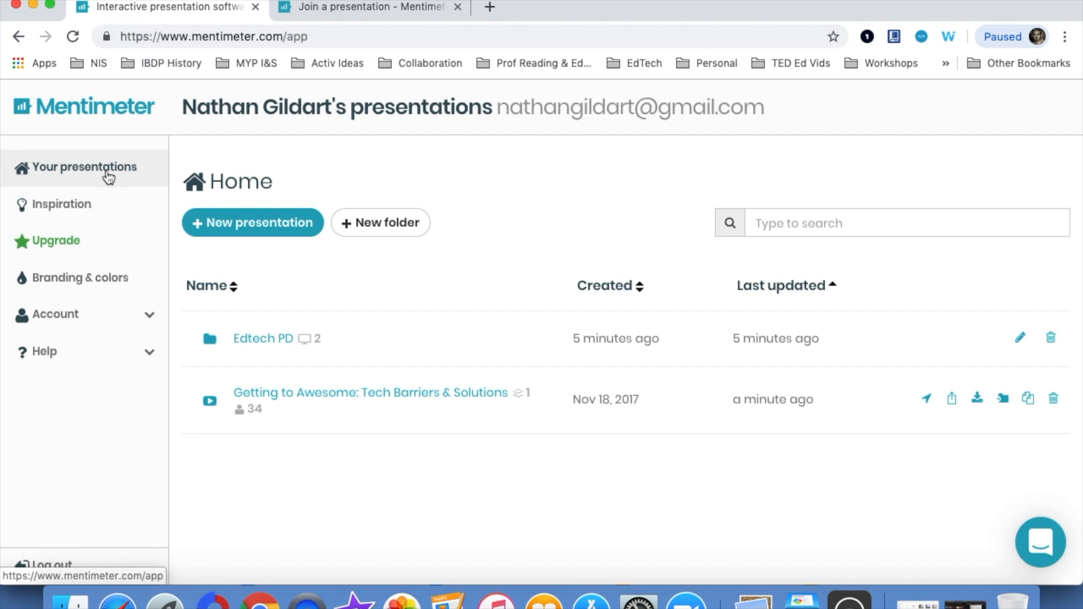
- Browse the presentation templates offered as inspiration
{"action": "left_click", "coordinate": [76, 203]}
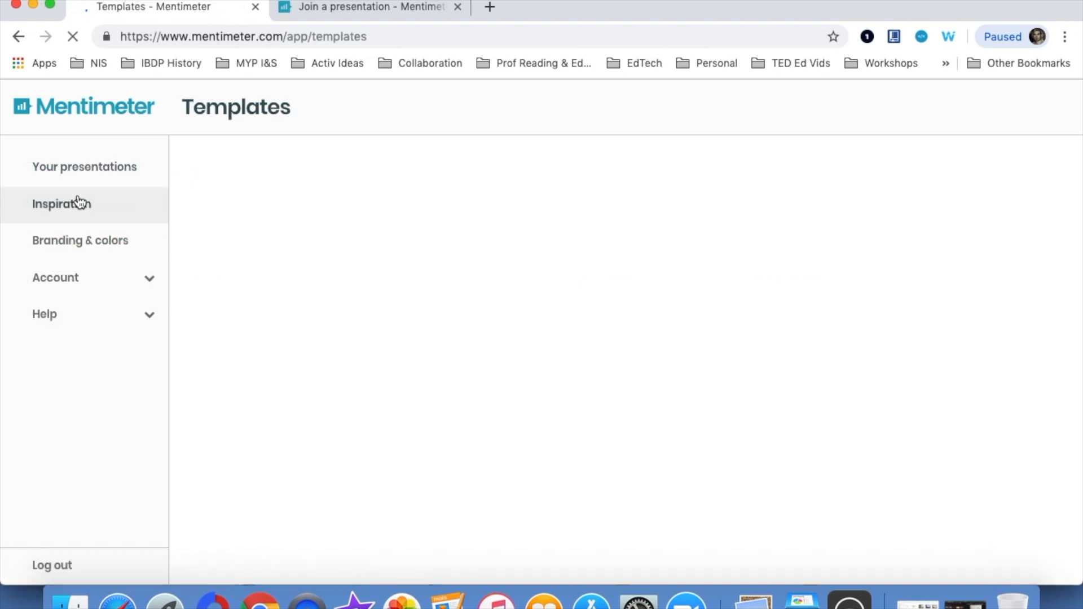
{"action": "scroll", "coordinate": [666, 224], "scroll_direction": "down", "scroll_amount": 3}
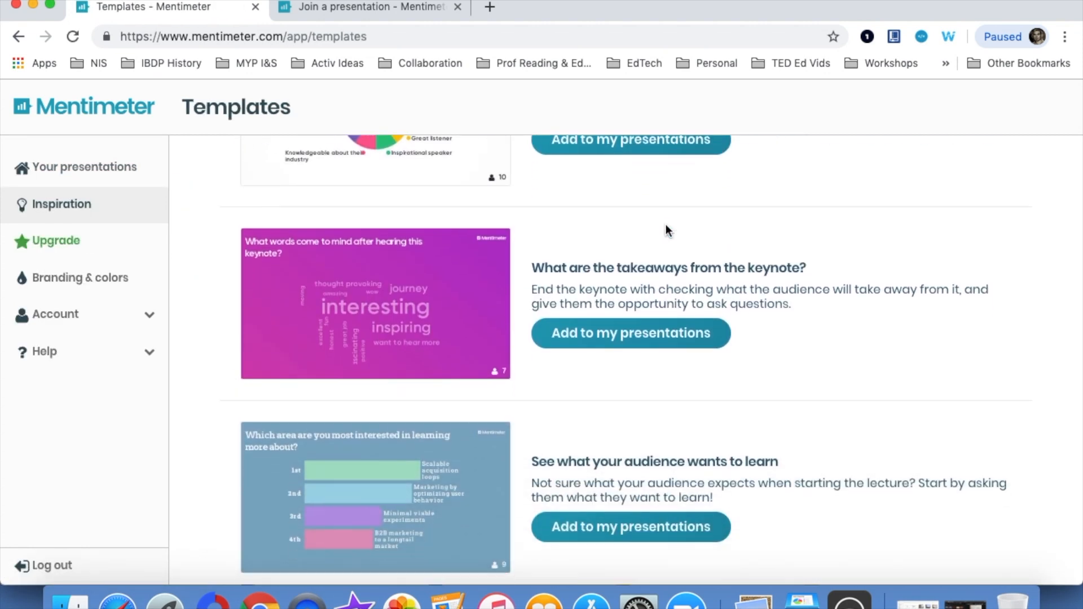
{"action": "scroll", "coordinate": [665, 225], "scroll_direction": "down", "scroll_amount": 10}
{"action": "scroll", "coordinate": [665, 224], "scroll_direction": "down", "scroll_amount": 3}
{"action": "scroll", "coordinate": [666, 224], "scroll_direction": "down", "scroll_amount": 5}
{"action": "scroll", "coordinate": [666, 224], "scroll_direction": "down", "scroll_amount": 3}
{"action": "scroll", "coordinate": [666, 224], "scroll_direction": "up", "scroll_amount": 15}
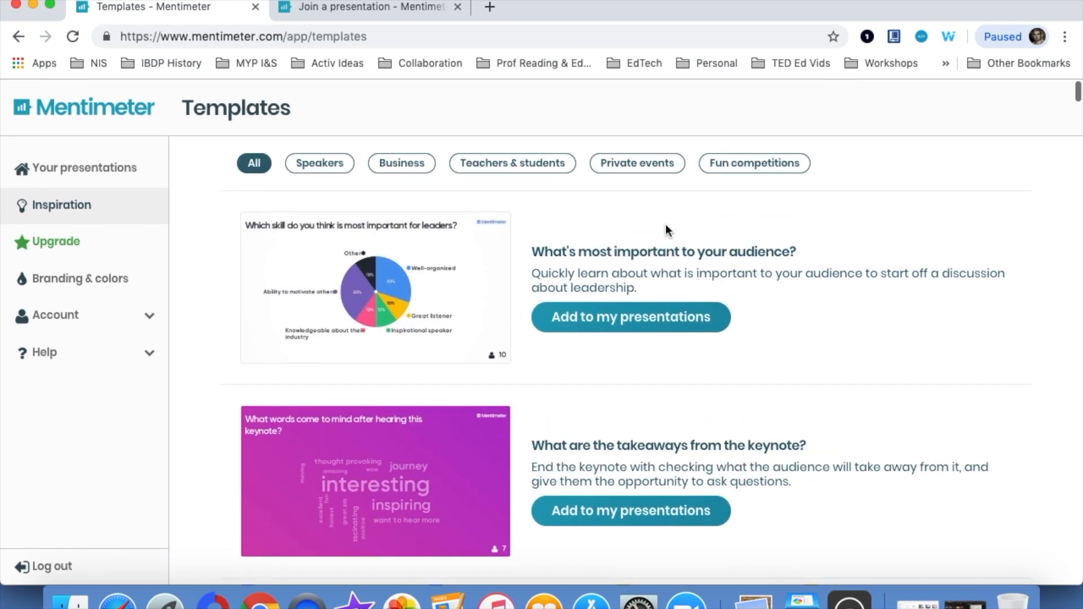
- Review the branding and colors page on creating custom presentation themes
{"action": "left_click", "coordinate": [99, 276]}
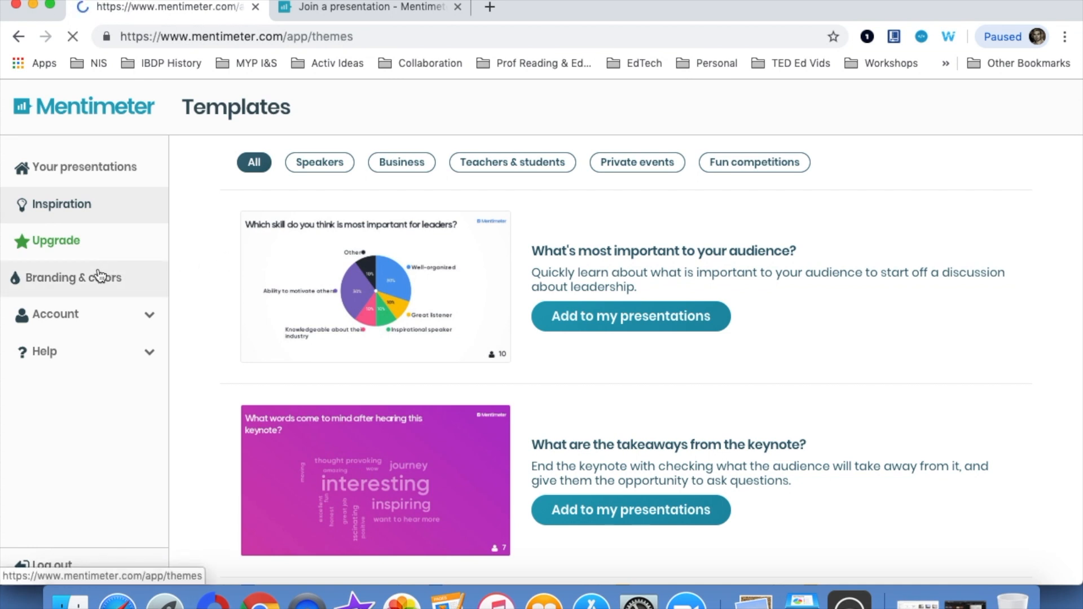
{"action": "scroll", "coordinate": [647, 327], "scroll_direction": "down", "scroll_amount": 4}
{"action": "scroll", "coordinate": [646, 327], "scroll_direction": "down", "scroll_amount": 3}
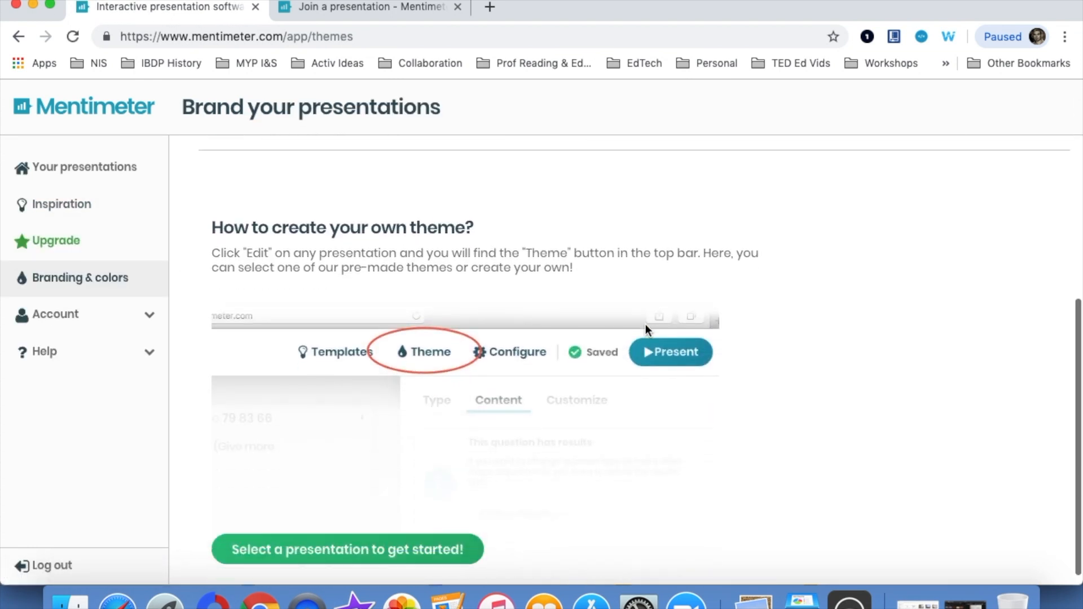
{"action": "scroll", "coordinate": [646, 327], "scroll_direction": "up", "scroll_amount": 5}
{"action": "scroll", "coordinate": [647, 330], "scroll_direction": "up", "scroll_amount": 2}
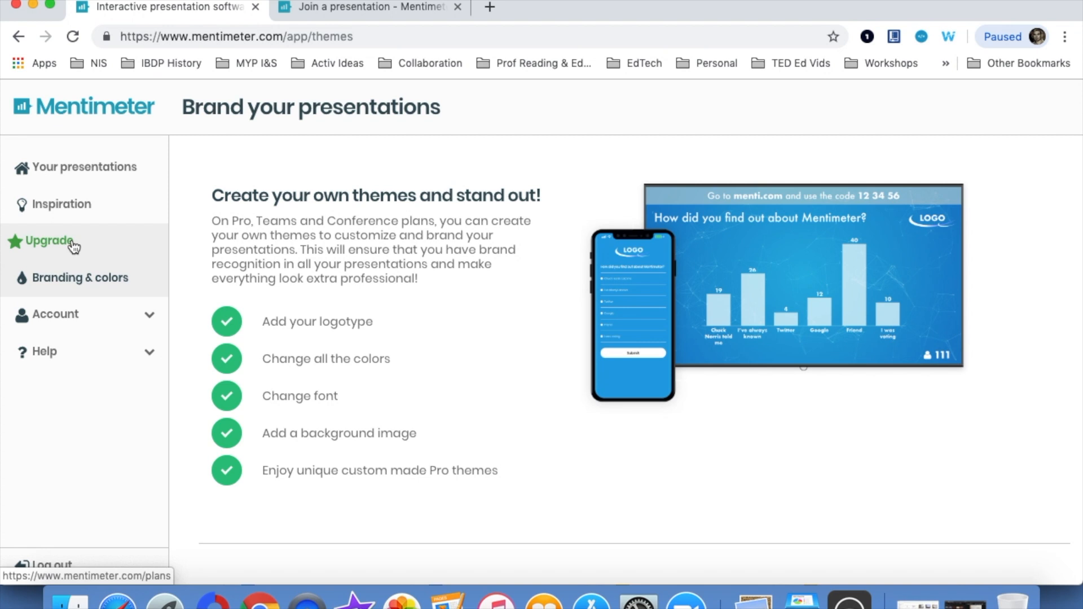
- Create a new folder named "Tech Tutorials" in the home list of presentations
{"action": "left_click", "coordinate": [106, 169]}
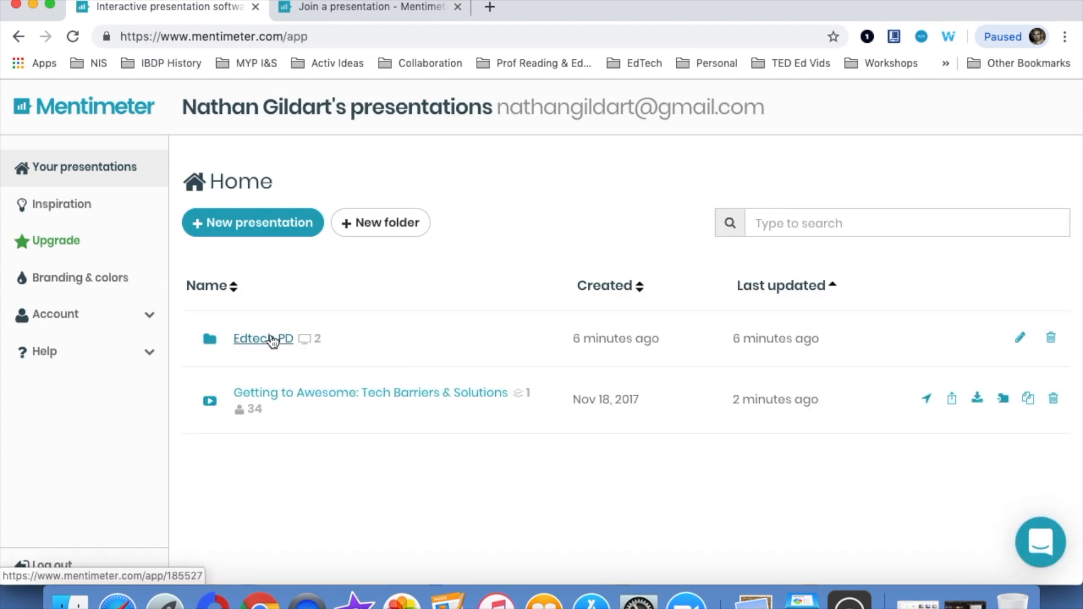
{"action": "left_click", "coordinate": [380, 226]}
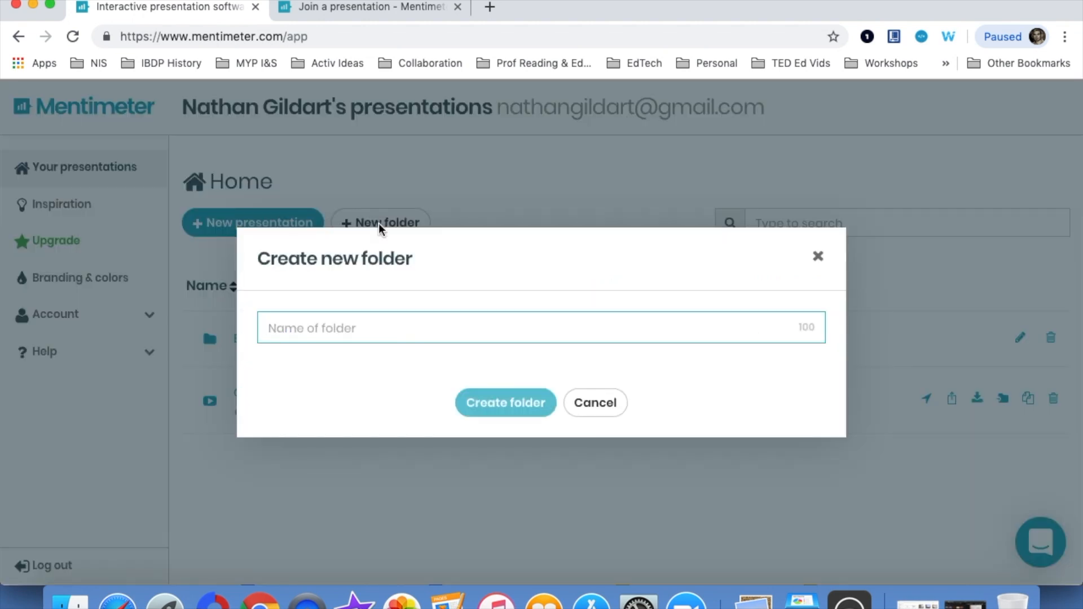
{"action": "type", "text": "Tech P"}
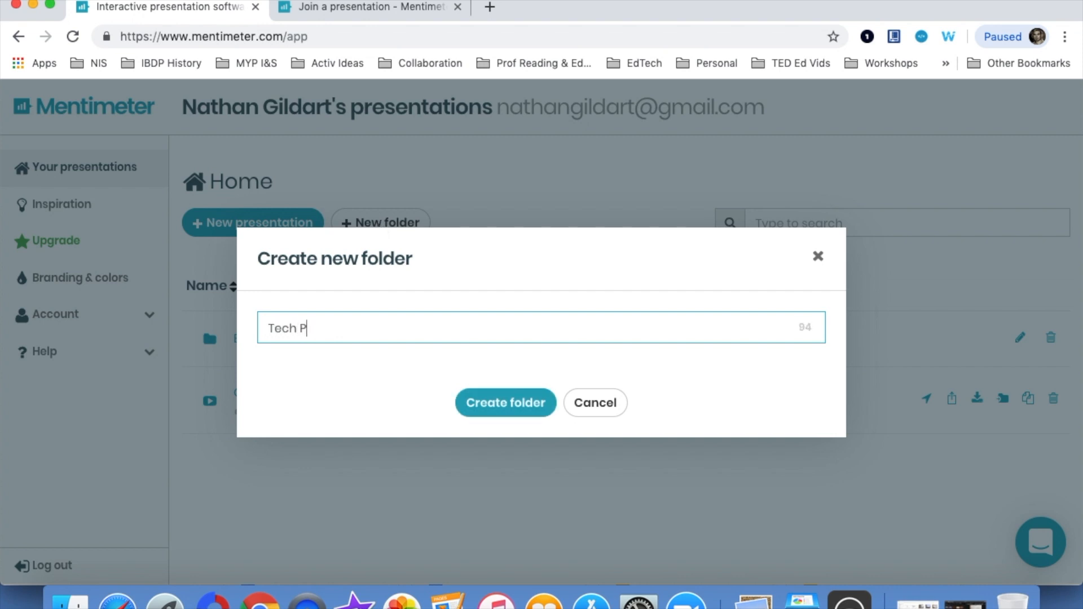
{"action": "key", "text": "BackSpace"}
{"action": "type", "text": "Tutorials"}
{"action": "left_click", "coordinate": [490, 401]}
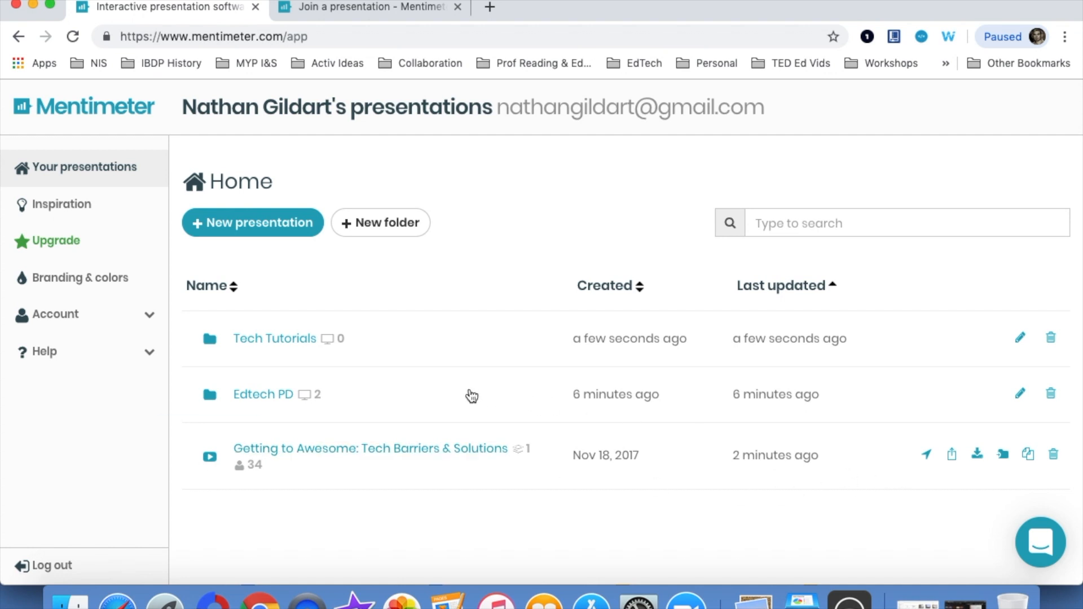
- Move the "Getting to Awesome: Tech Barriers & Solutions" presentation into the Edtech PD folder
{"action": "left_click", "coordinate": [1002, 457]}
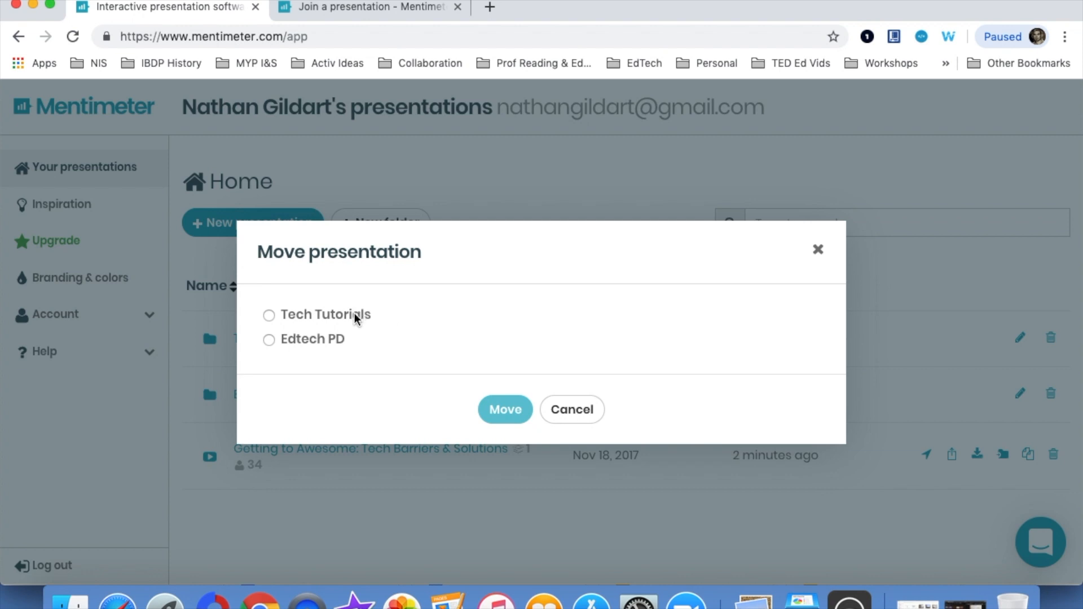
{"action": "left_click", "coordinate": [328, 342]}
{"action": "left_click", "coordinate": [501, 409]}
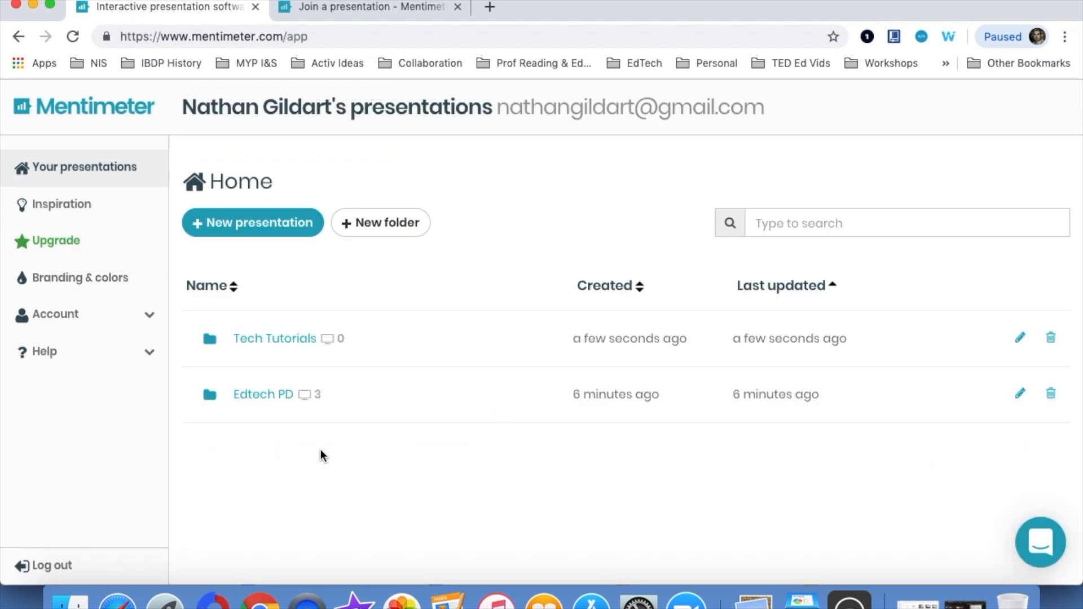
- Create a new presentation named "Sample Prez" inside the Tech Tutorials folder
{"action": "double_click", "coordinate": [283, 338]}
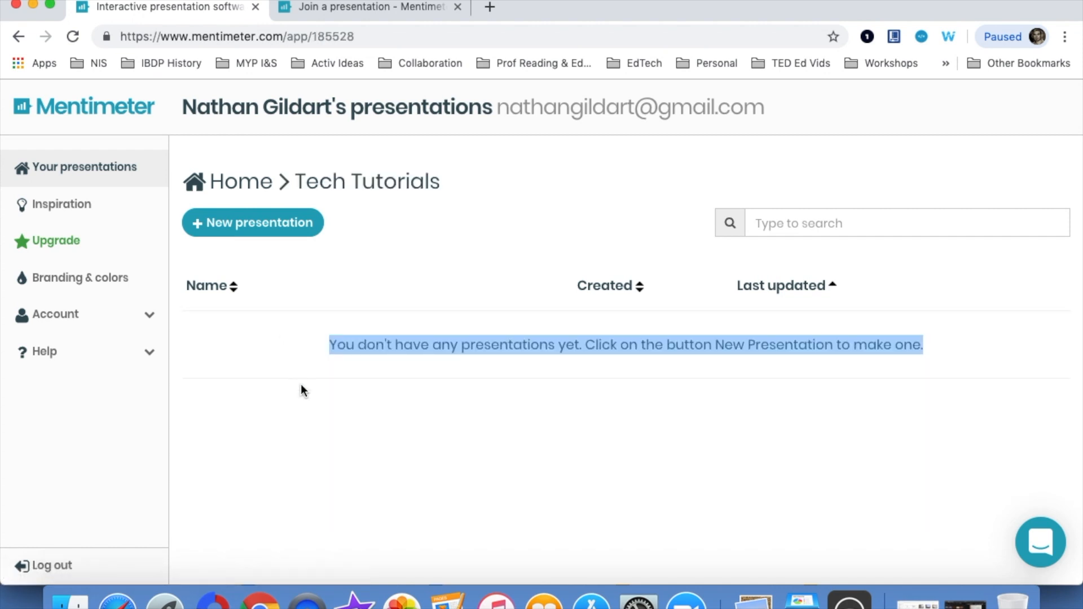
{"action": "left_click", "coordinate": [344, 230]}
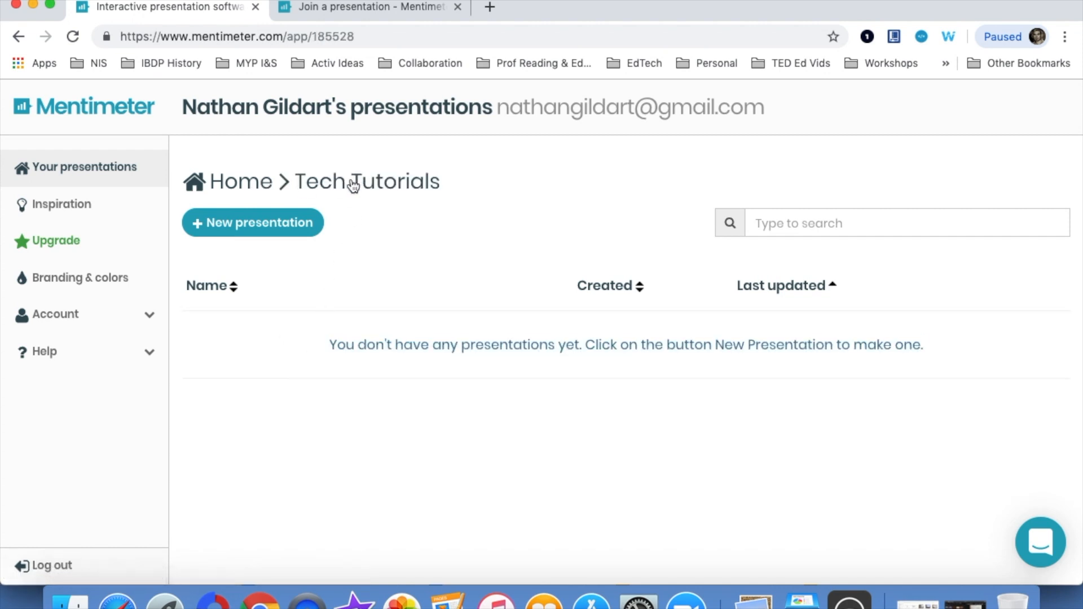
{"action": "left_click", "coordinate": [280, 224]}
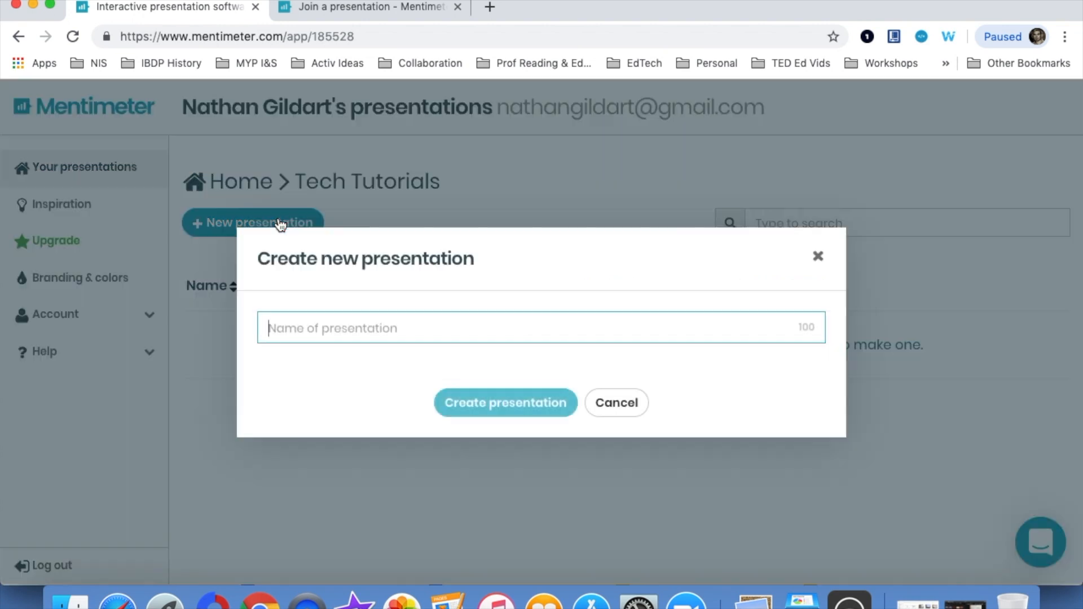
{"action": "type", "text": "Sample Prez"}
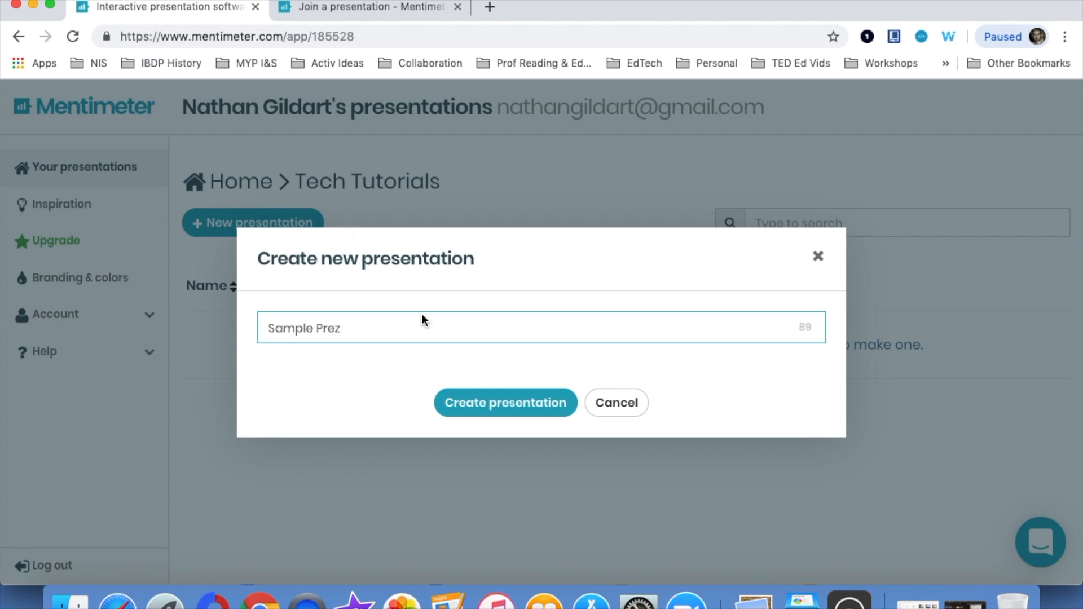
{"action": "left_click", "coordinate": [458, 398]}
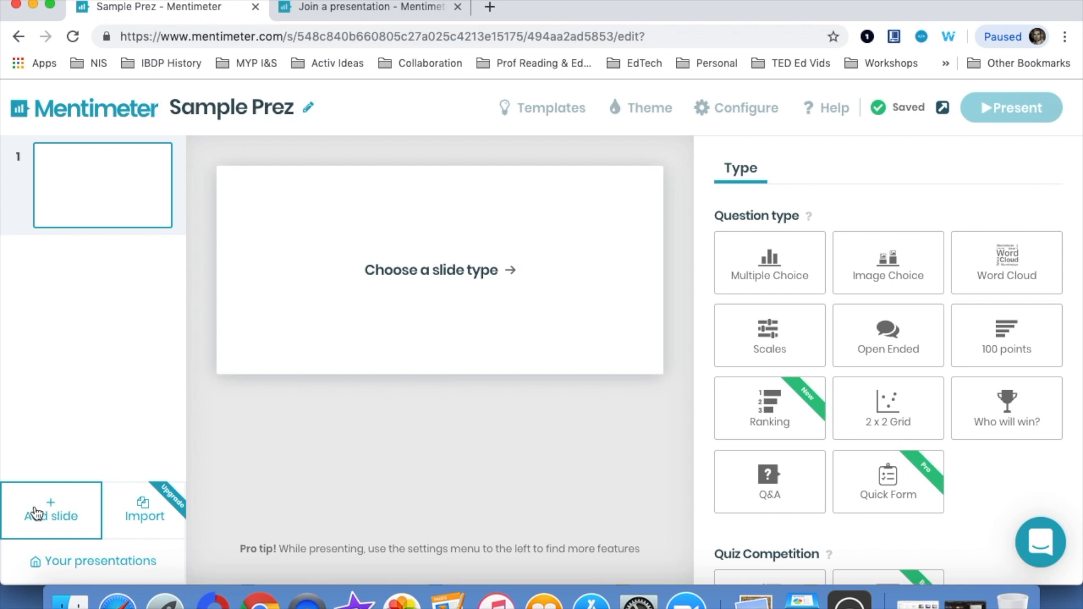
- Look through the available question, quiz competition and quick slide types for the first slide
{"action": "left_click", "coordinate": [810, 465]}
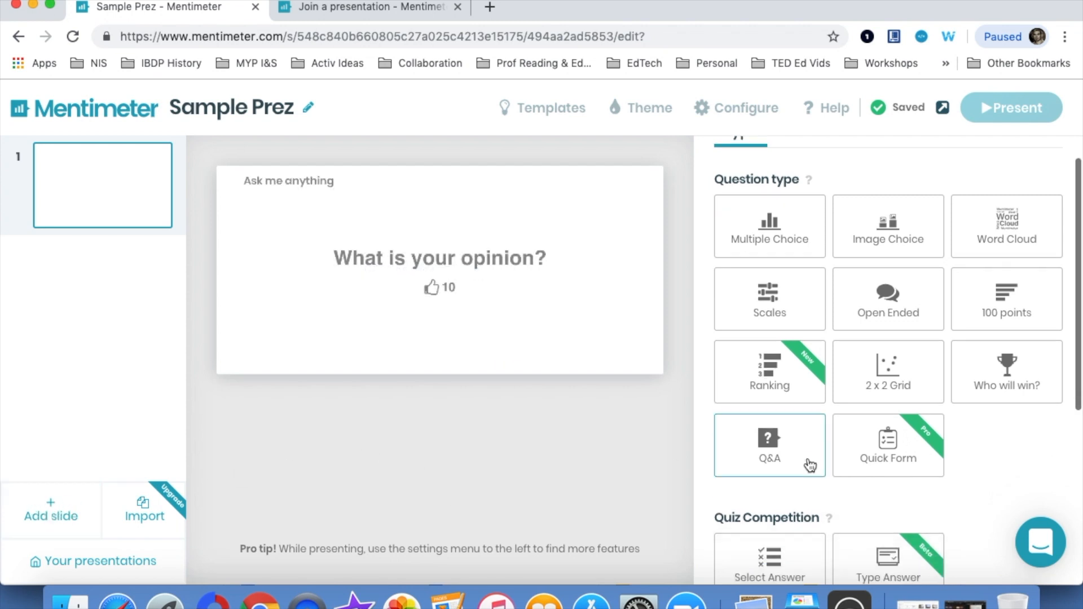
{"action": "scroll", "coordinate": [809, 465], "scroll_direction": "down", "scroll_amount": 6}
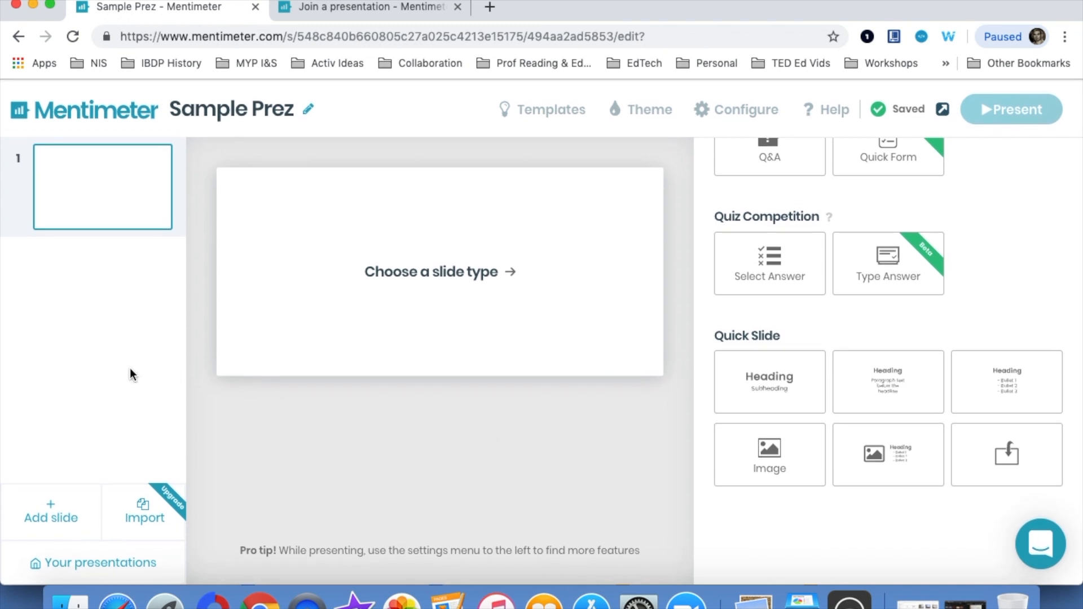
{"action": "scroll", "coordinate": [739, 415], "scroll_direction": "up", "scroll_amount": 3}
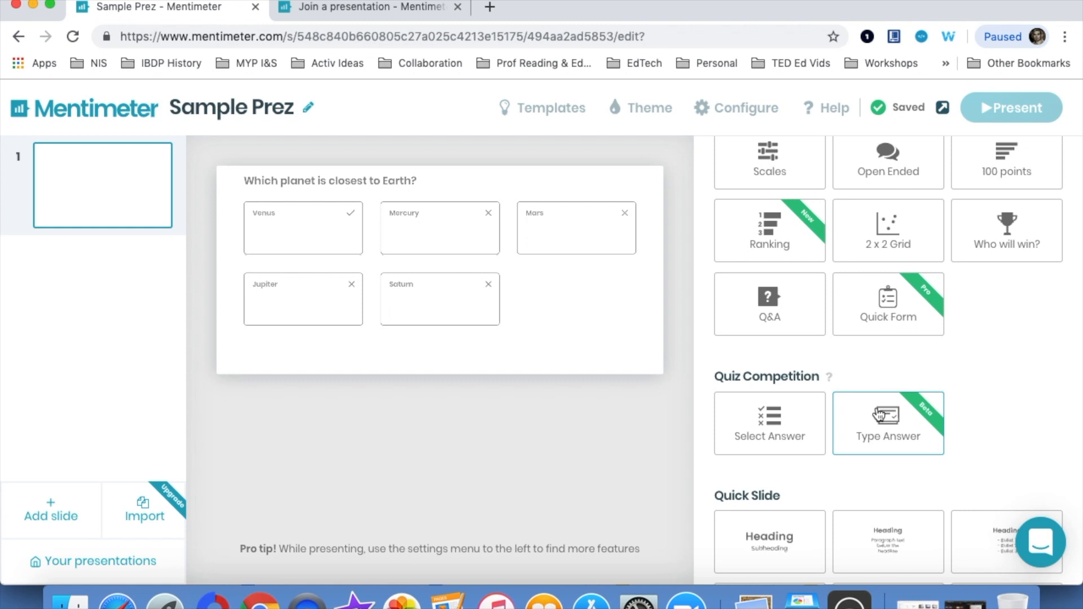
{"action": "scroll", "coordinate": [879, 414], "scroll_direction": "up", "scroll_amount": 4}
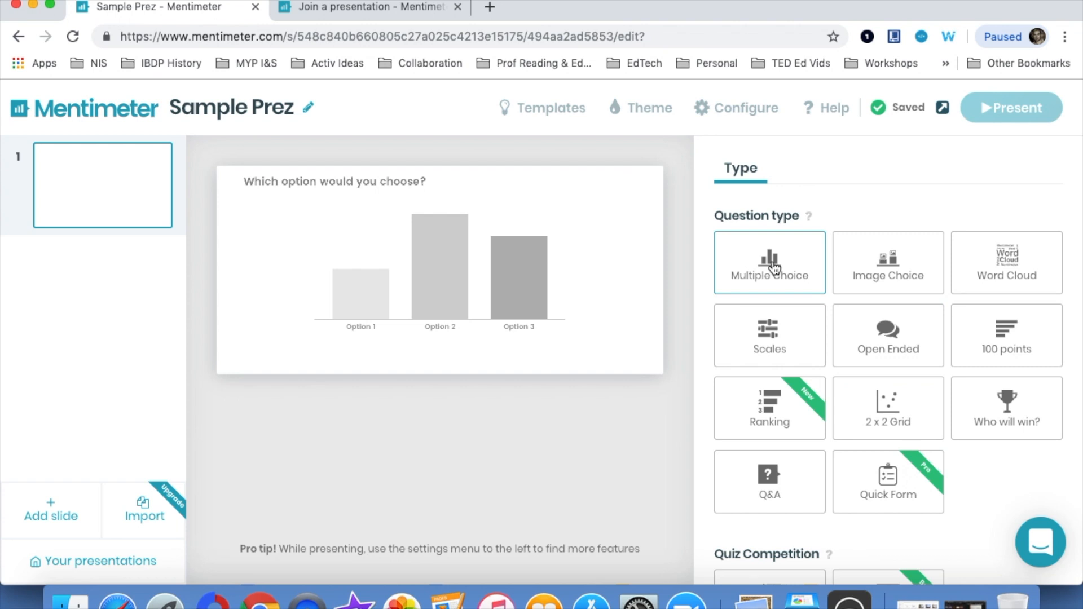
- Make the first slide a Multiple Choice question with four answer options: A1, A2, A3 and A4
{"action": "left_click", "coordinate": [772, 261]}
{"action": "left_click", "coordinate": [757, 347]}
{"action": "type", "text": "A1"}
{"action": "left_click", "coordinate": [757, 386]}
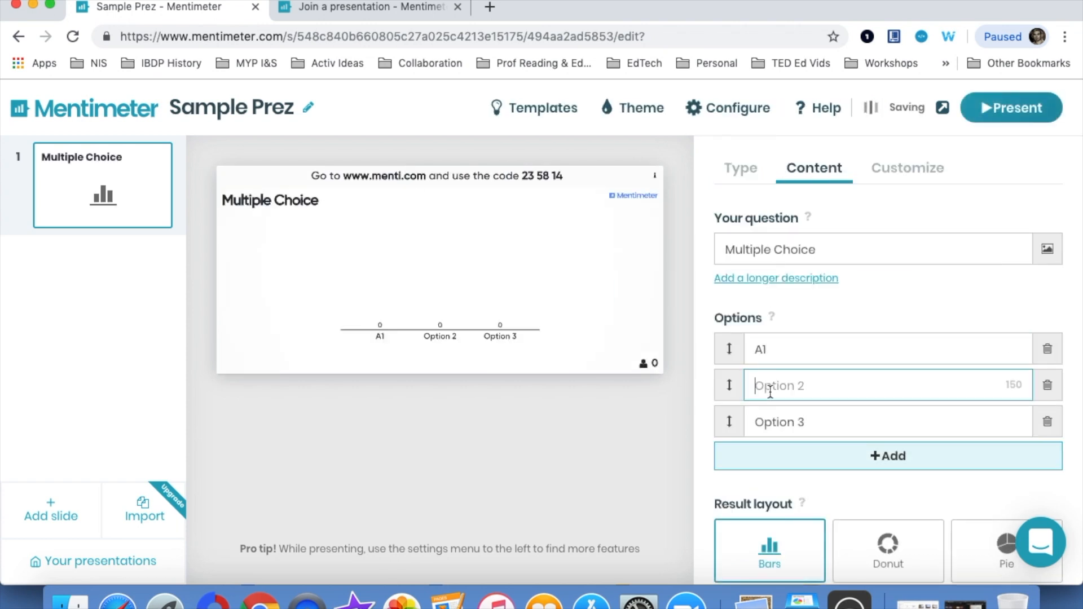
{"action": "type", "text": "A2"}
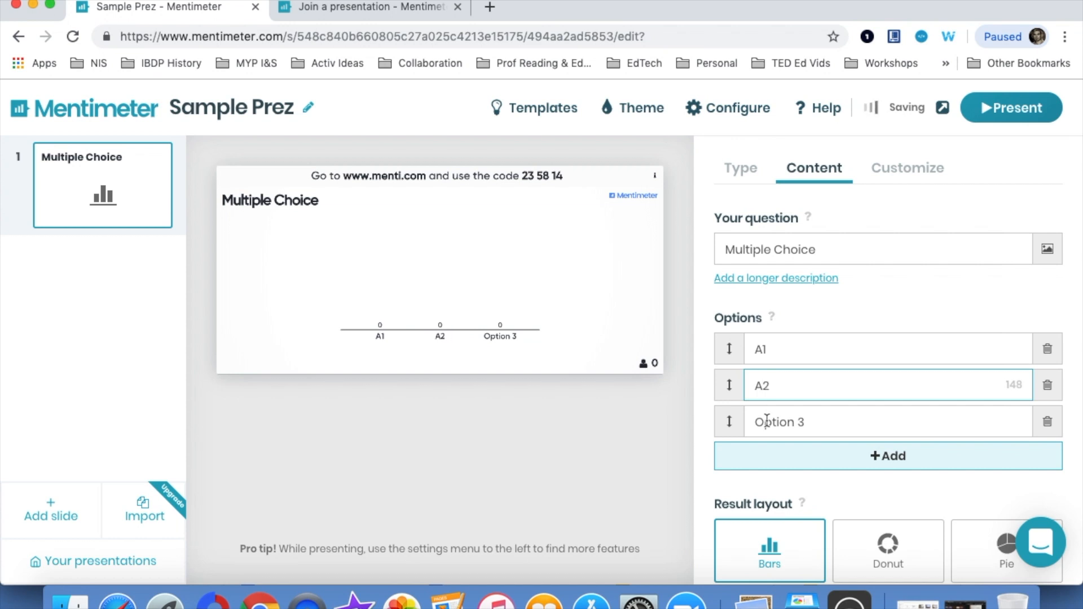
{"action": "left_click", "coordinate": [767, 421]}
{"action": "type", "text": "A3"}
{"action": "left_click", "coordinate": [764, 460]}
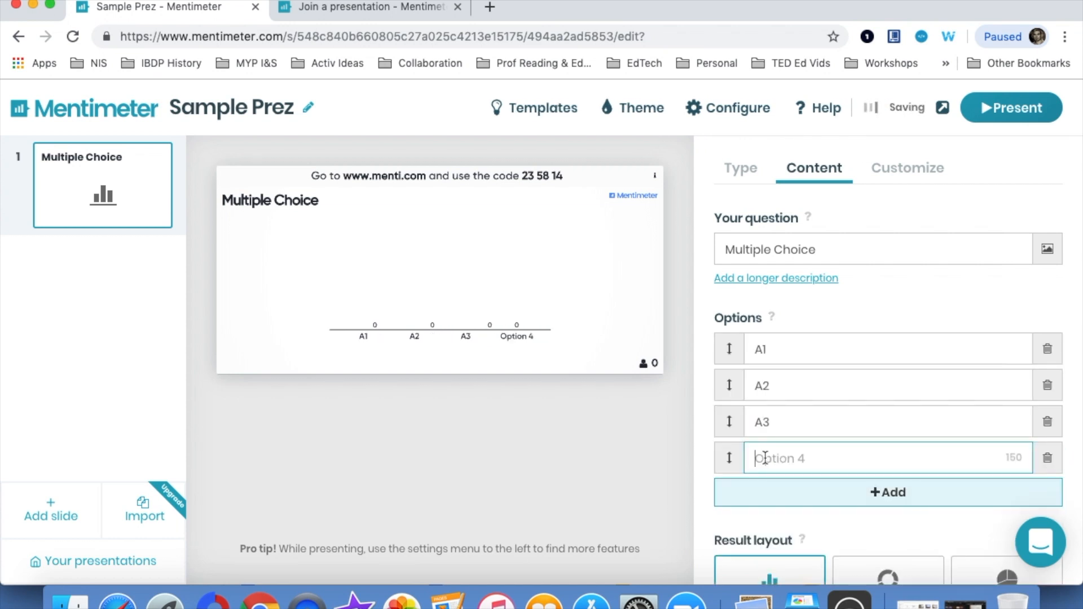
{"action": "type", "text": "A4"}
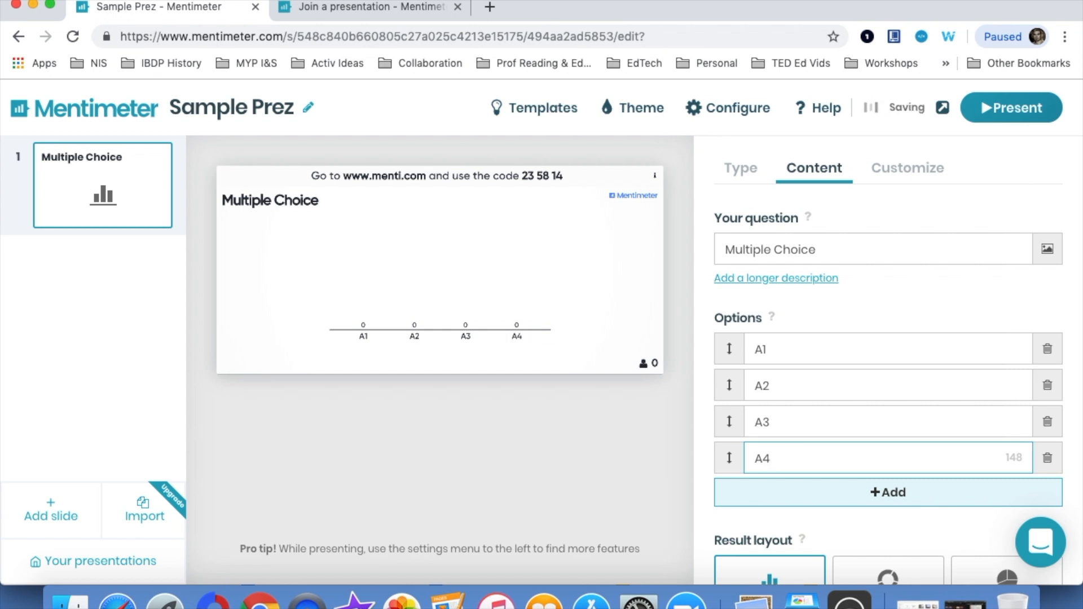
- Set the multiple choice slide's question to "What is life?"
{"action": "triple_click", "coordinate": [801, 248]}
{"action": "key", "text": "BackSpace"}
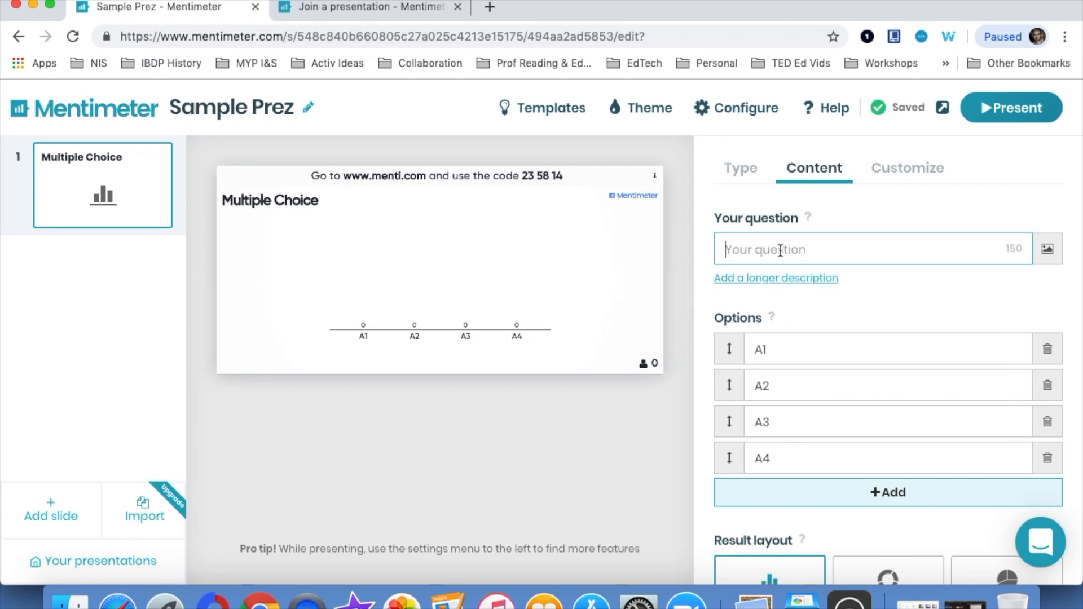
{"action": "type", "text": "What is life?"}
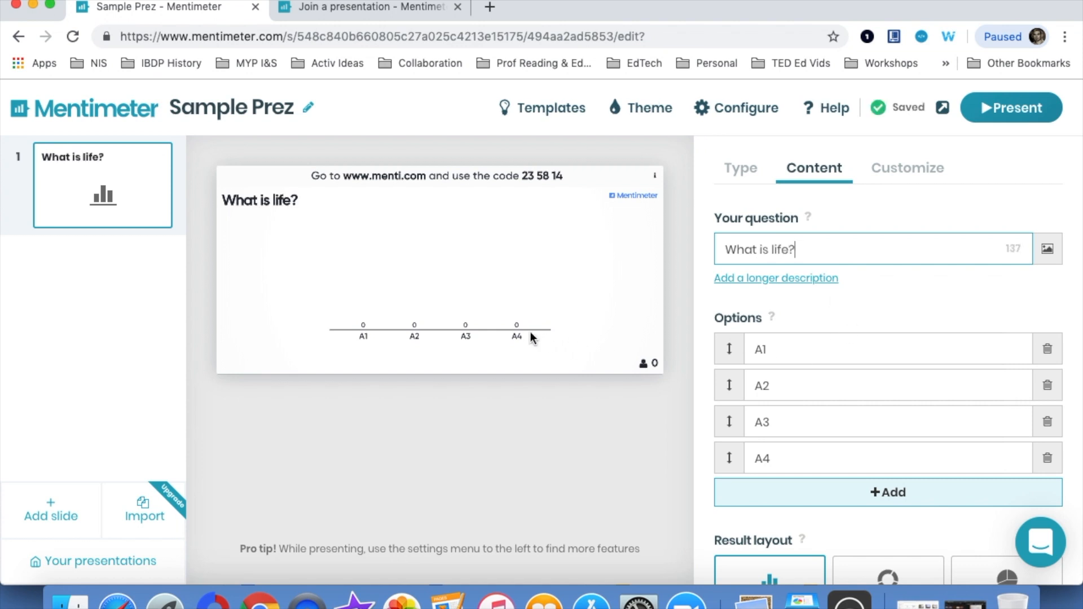
- Examine the question's result layout previews, extra settings and segmentation choices
{"action": "scroll", "coordinate": [812, 299], "scroll_direction": "down", "scroll_amount": 3}
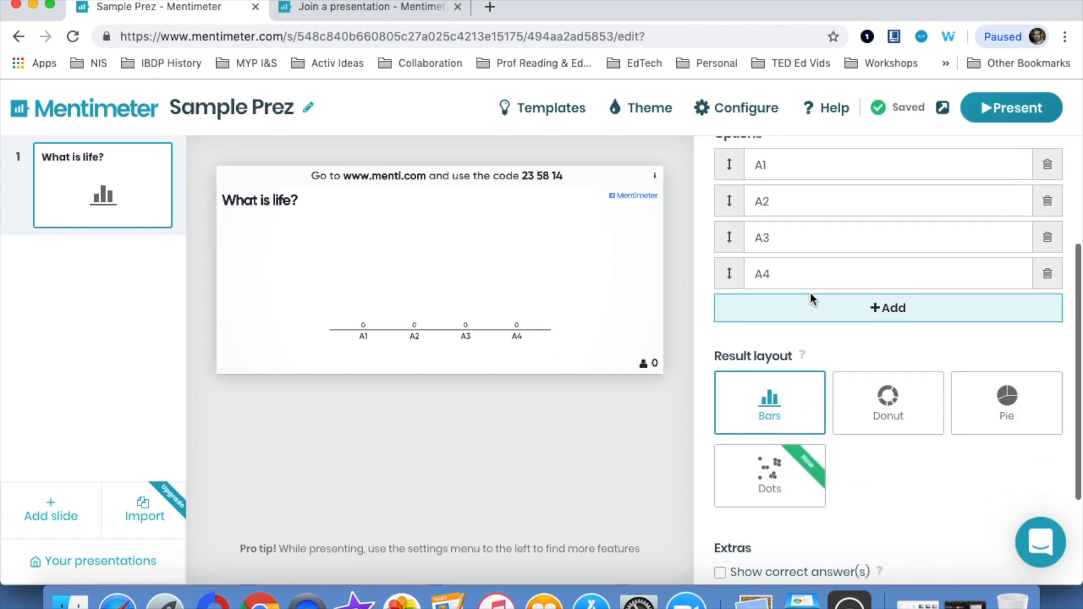
{"action": "mouse_move", "coordinate": [756, 398]}
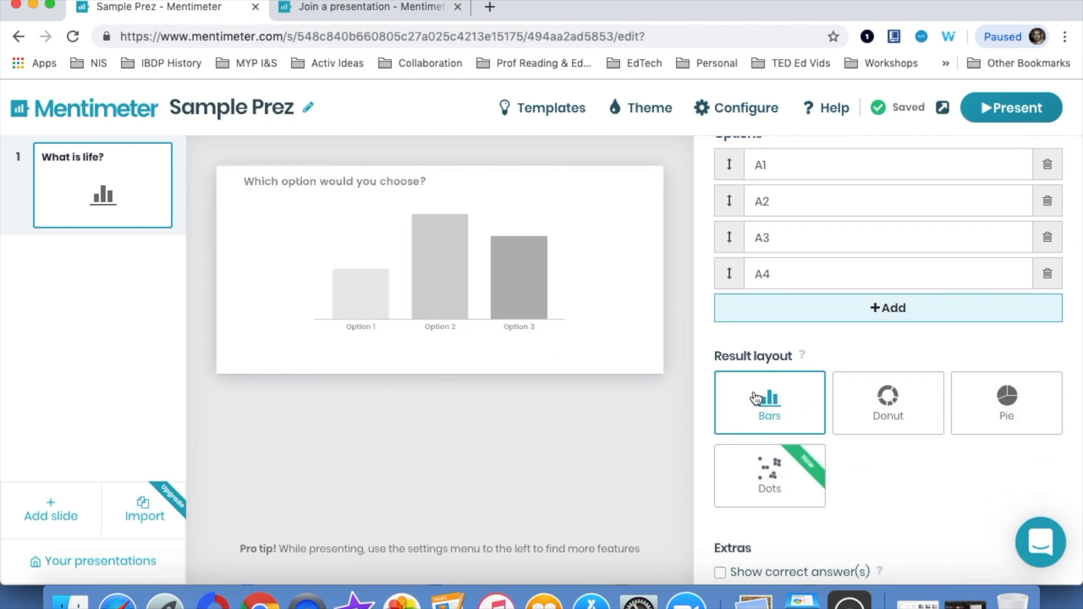
{"action": "mouse_move", "coordinate": [900, 402]}
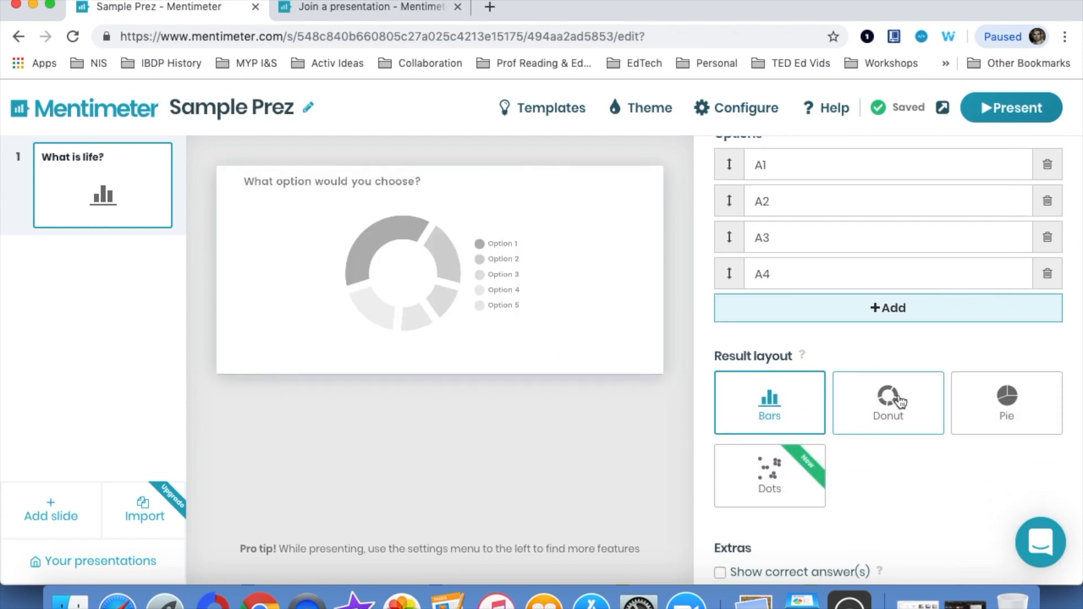
{"action": "mouse_move", "coordinate": [802, 478]}
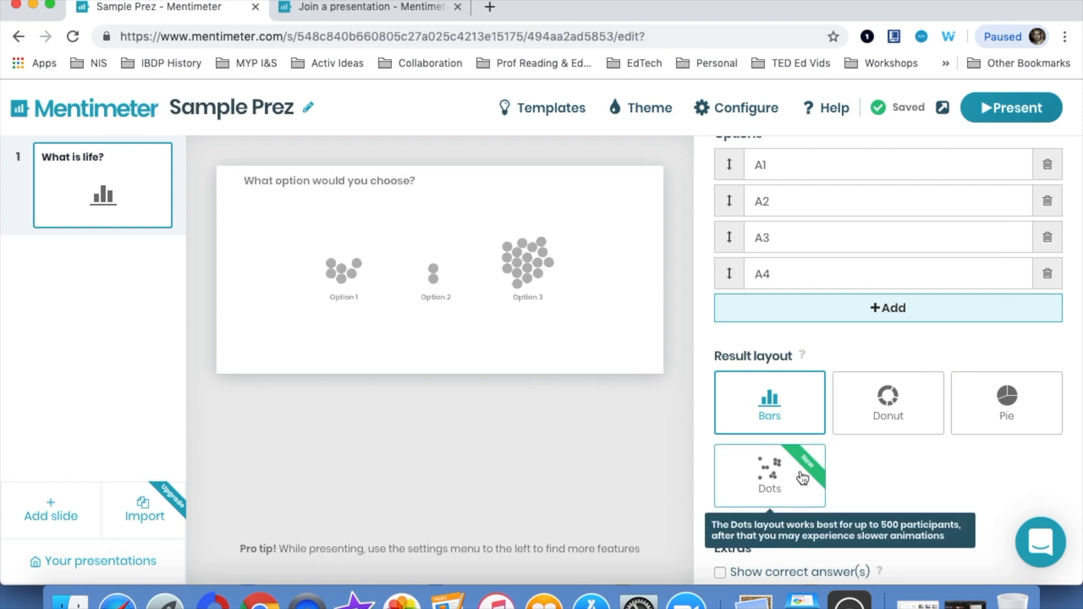
{"action": "scroll", "coordinate": [896, 473], "scroll_direction": "down", "scroll_amount": 3}
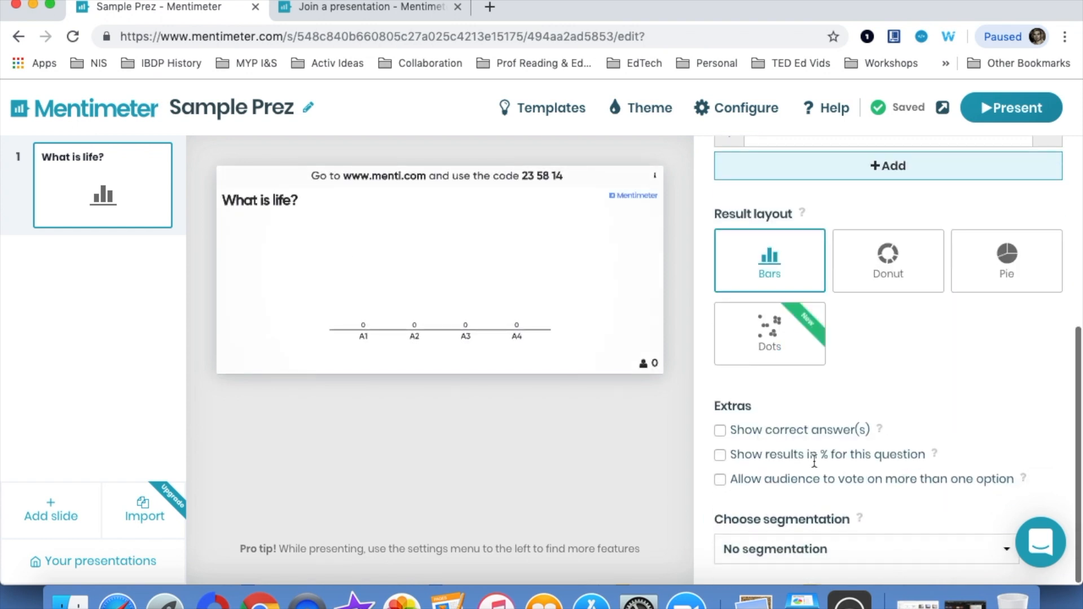
{"action": "left_click", "coordinate": [821, 548]}
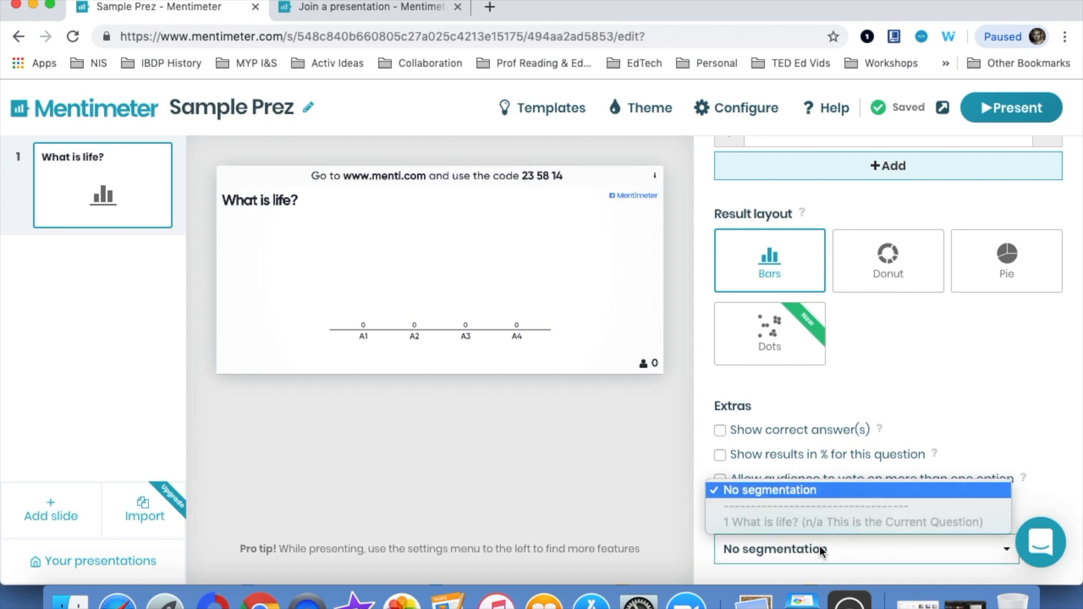
{"action": "left_click", "coordinate": [894, 389]}
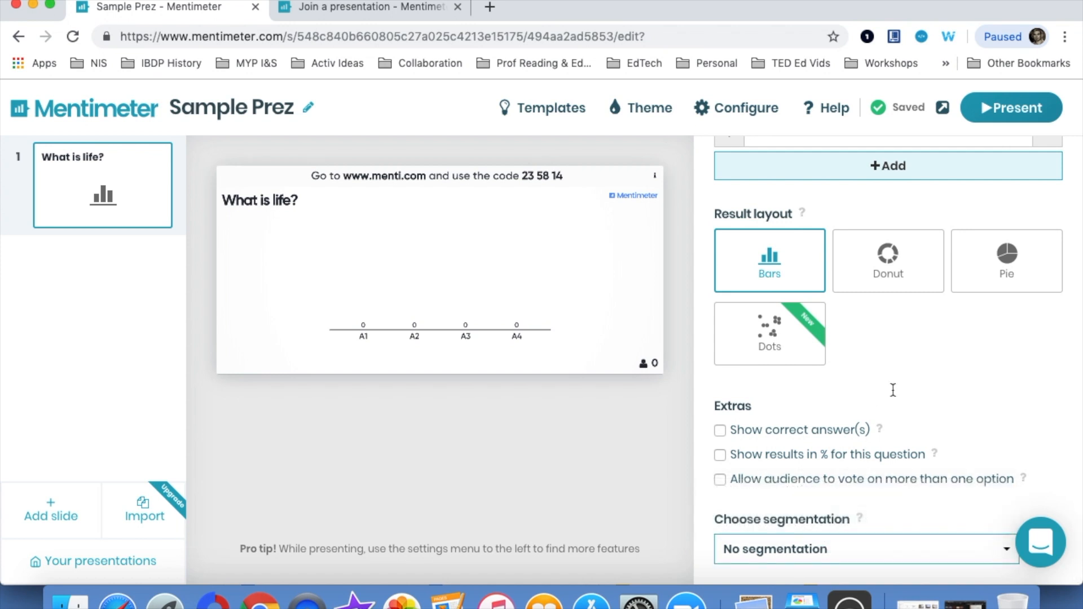
{"action": "scroll", "coordinate": [893, 390], "scroll_direction": "up", "scroll_amount": 6}
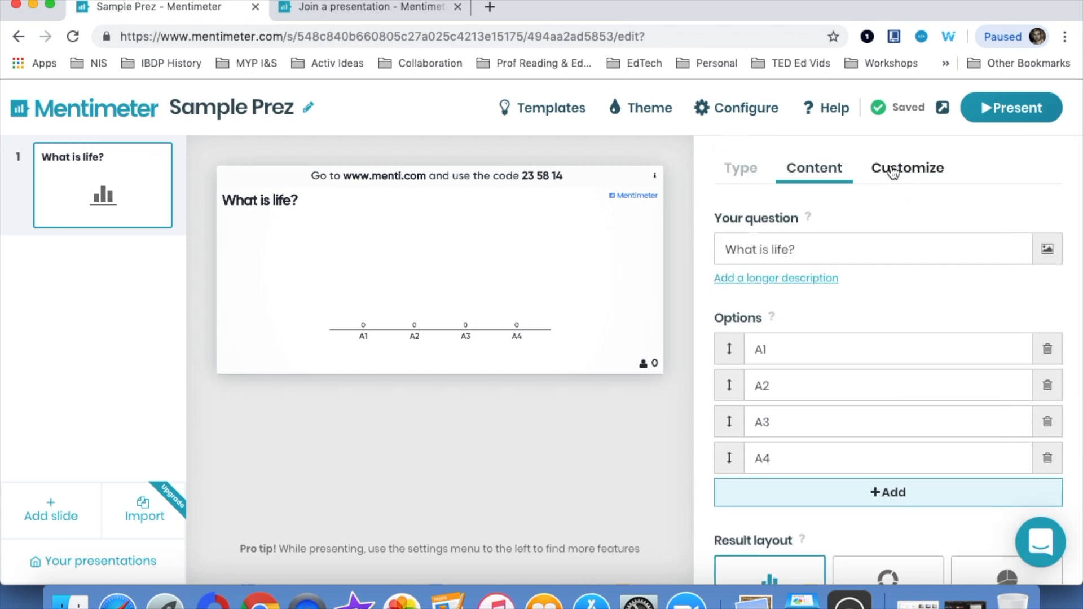
- Look over the slide's customization settings and apply the Barbershop default theme to the presentation
{"action": "left_click", "coordinate": [892, 175]}
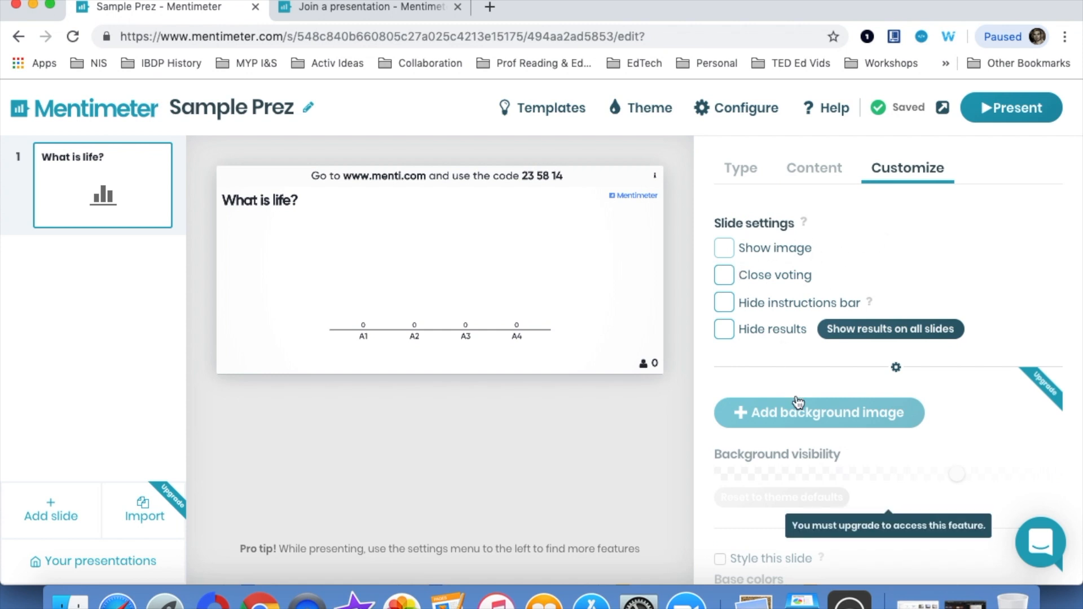
{"action": "scroll", "coordinate": [798, 402], "scroll_direction": "down", "scroll_amount": 3}
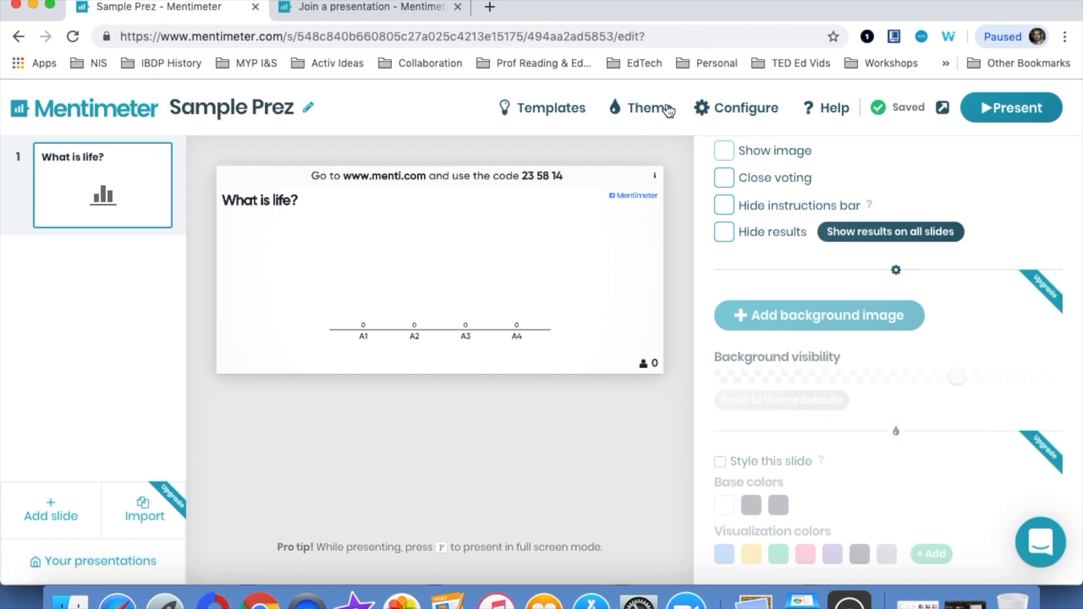
{"action": "left_click", "coordinate": [665, 110]}
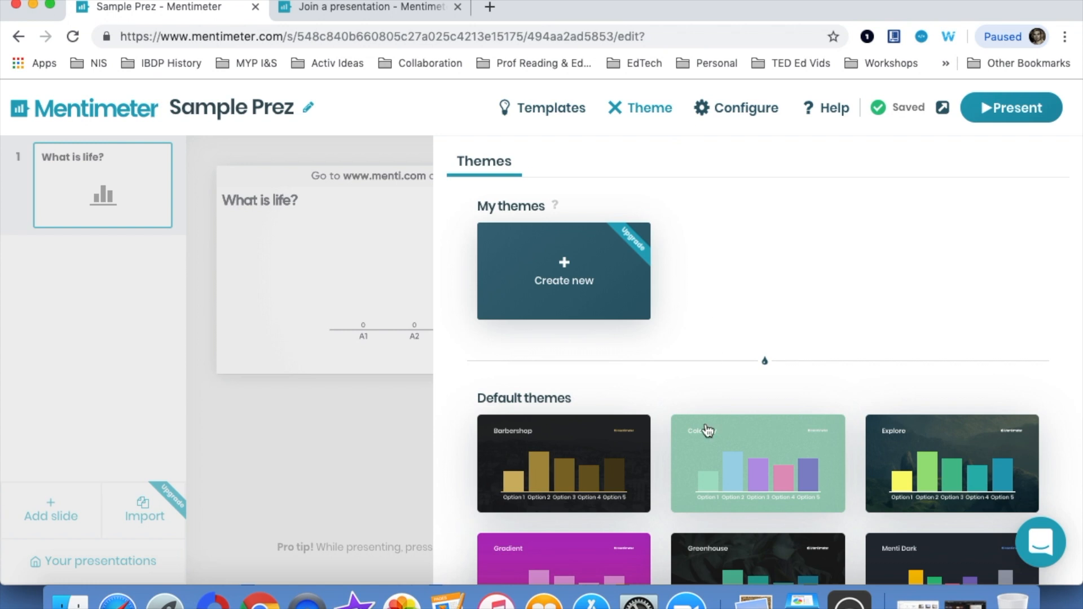
{"action": "left_click", "coordinate": [609, 439]}
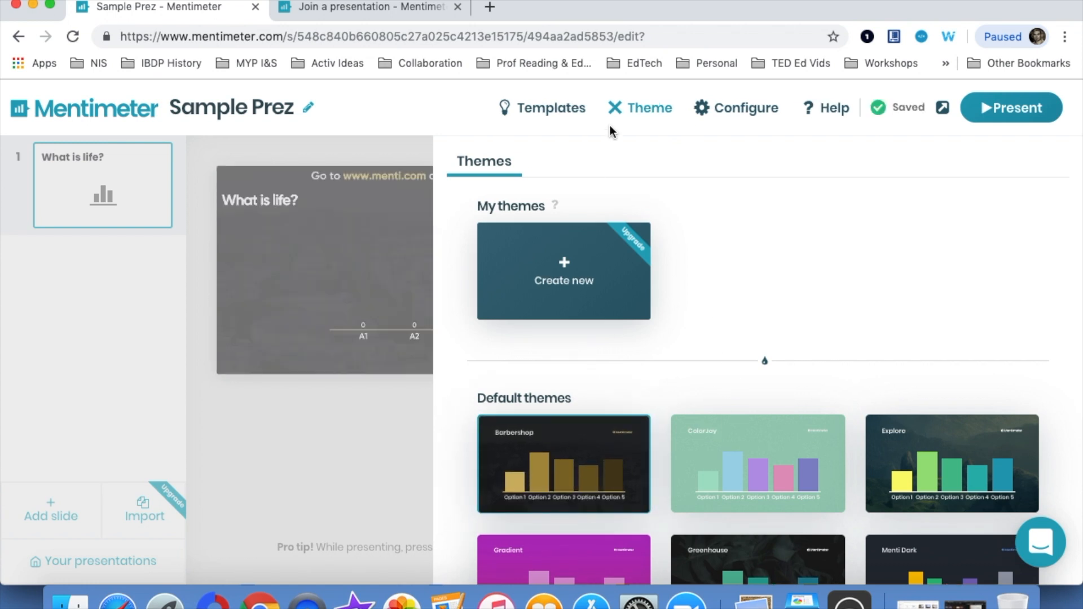
{"action": "left_click", "coordinate": [614, 108]}
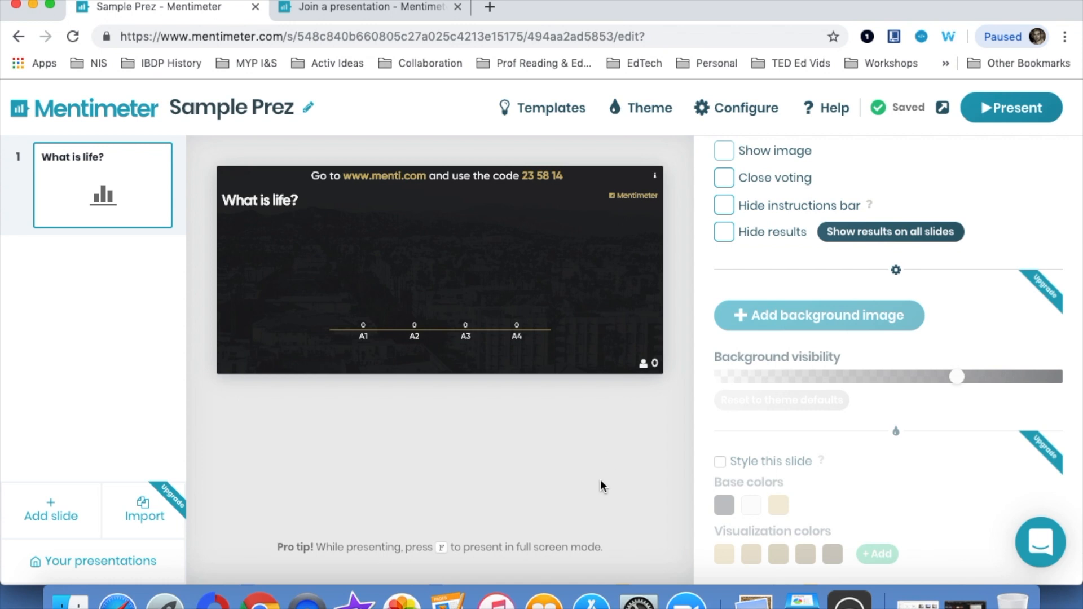
- Review the multiple choice slide's content settings and the available question types
{"action": "scroll", "coordinate": [850, 185], "scroll_direction": "up", "scroll_amount": 3}
{"action": "left_click", "coordinate": [814, 168]}
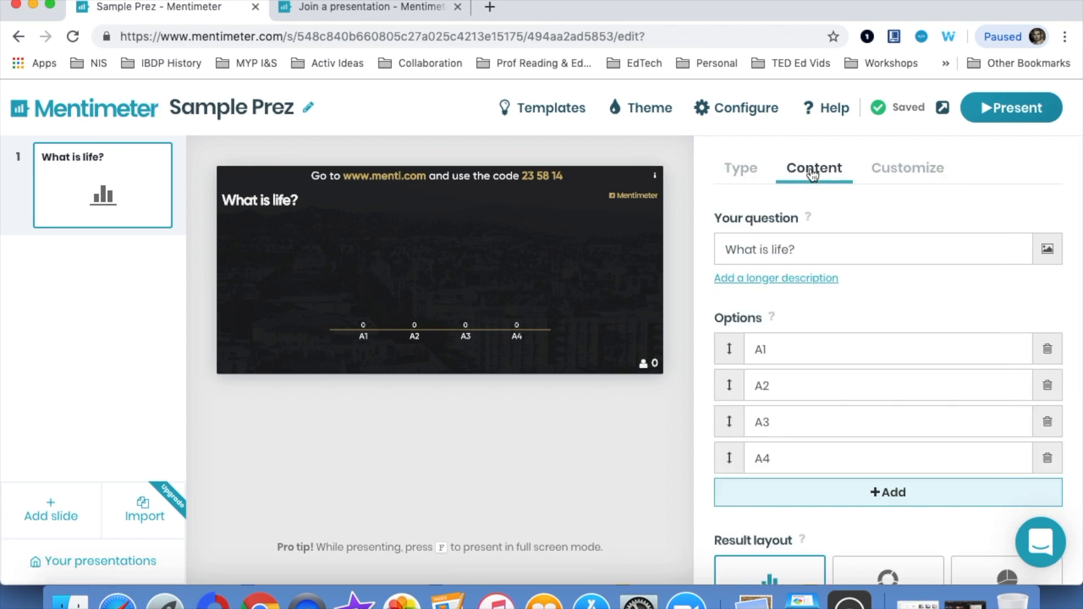
{"action": "scroll", "coordinate": [851, 282], "scroll_direction": "down", "scroll_amount": 3}
{"action": "scroll", "coordinate": [851, 282], "scroll_direction": "up", "scroll_amount": 3}
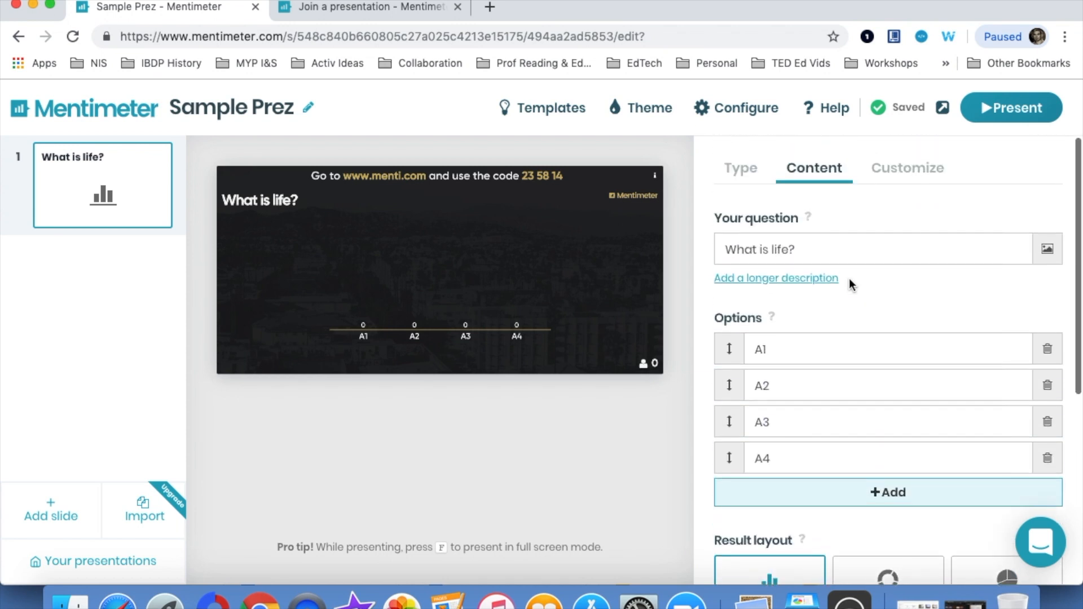
{"action": "left_click", "coordinate": [741, 169]}
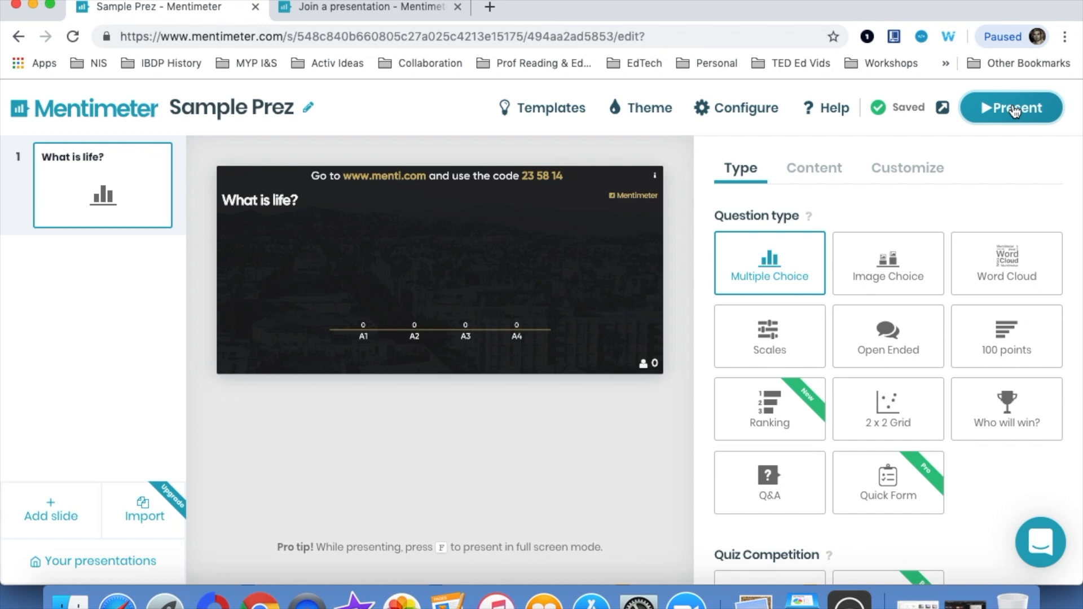
- Start presenting the slide and join it as a participant on menti.com by submitting the presentation's voting code
{"action": "left_click", "coordinate": [1013, 109]}
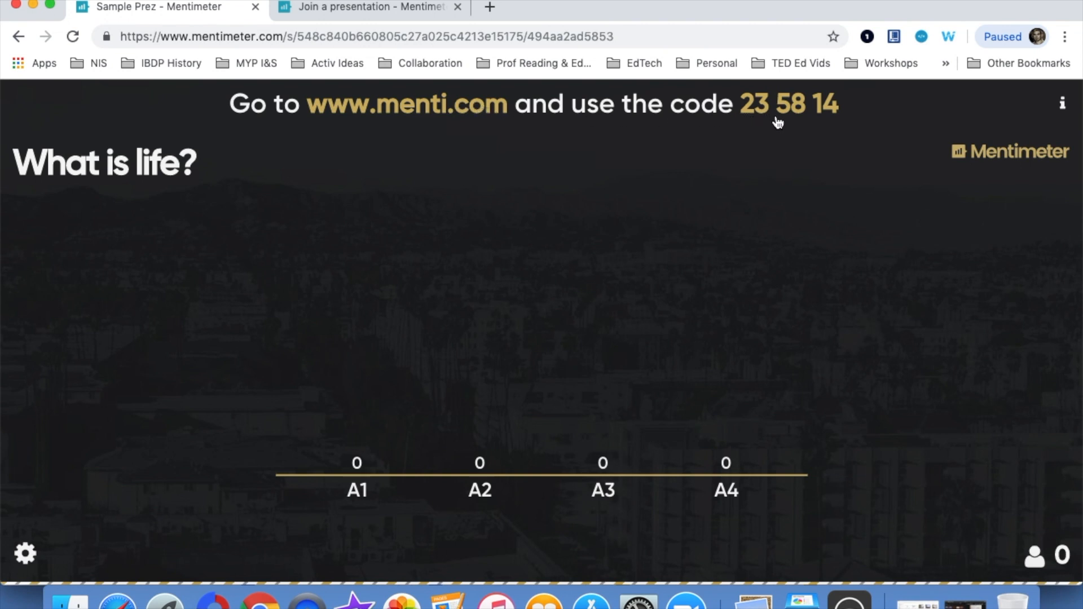
{"action": "left_click", "coordinate": [419, 11]}
{"action": "type", "text": "23 5814"}
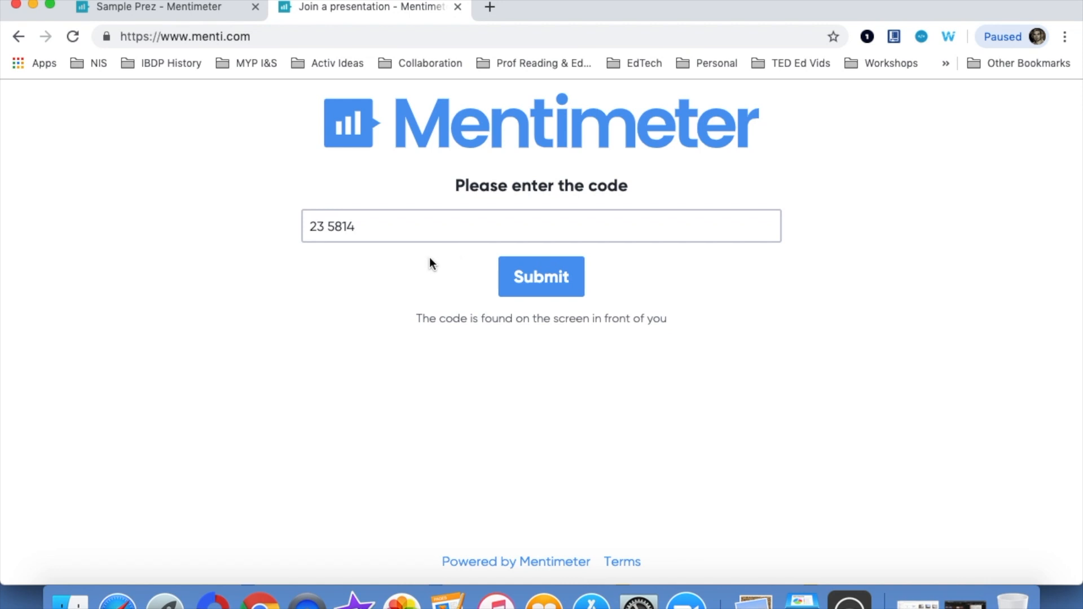
{"action": "left_click", "coordinate": [327, 226]}
{"action": "key", "text": "BackSpace"}
{"action": "left_click", "coordinate": [526, 275]}
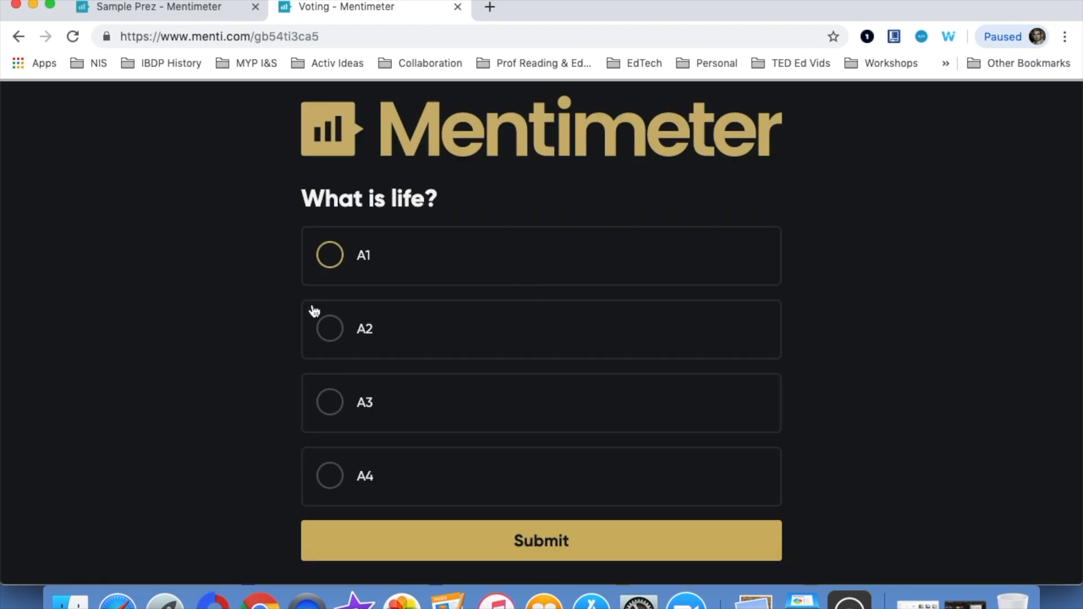
- Submit a vote for A2, request the voting results, and return to the live presentation
{"action": "left_click", "coordinate": [330, 335]}
{"action": "left_click", "coordinate": [494, 539]}
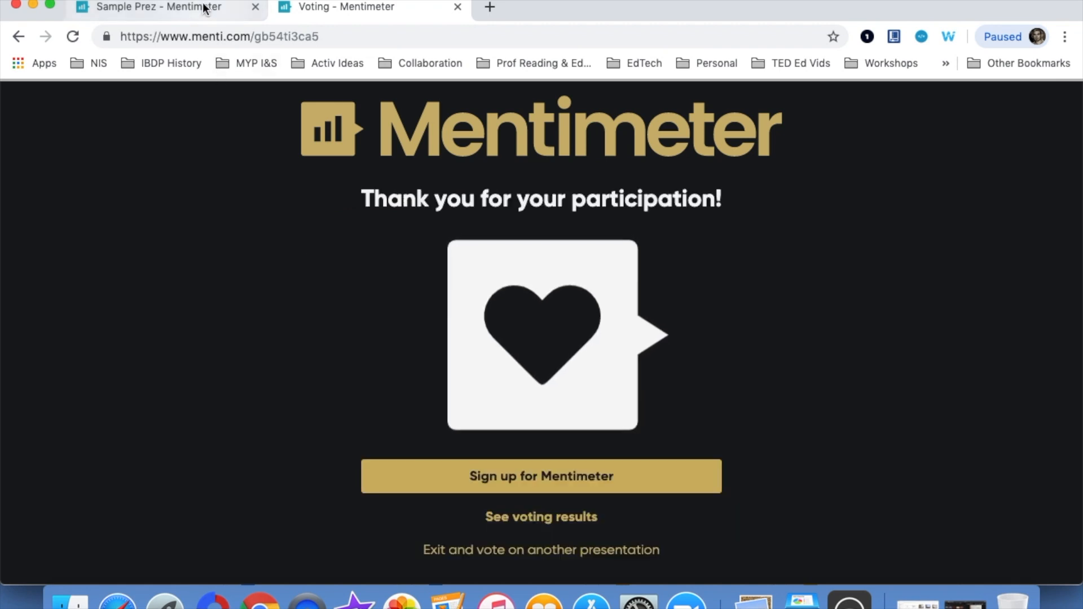
{"action": "left_click", "coordinate": [525, 523]}
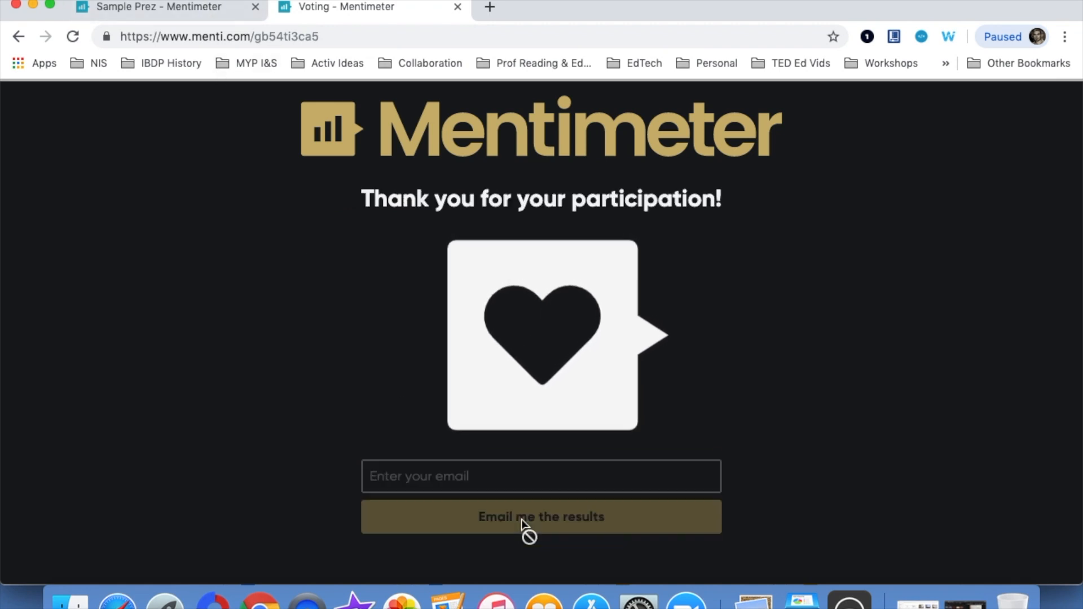
{"action": "left_click", "coordinate": [200, 8]}
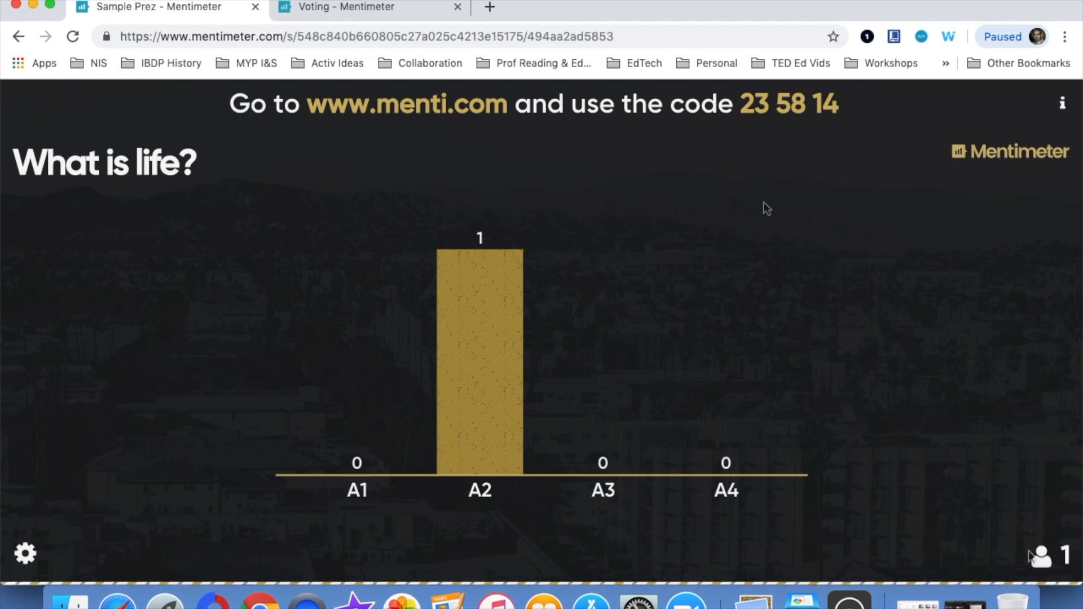
- Open the additional question and presentation options in the live results view
{"action": "left_click", "coordinate": [27, 554]}
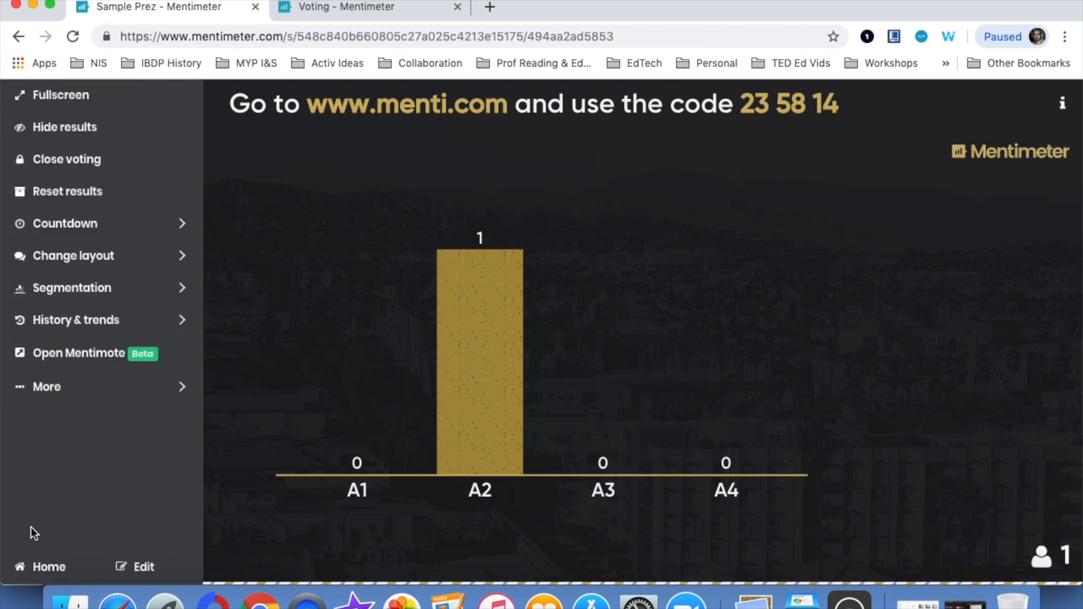
{"action": "left_click", "coordinate": [121, 394]}
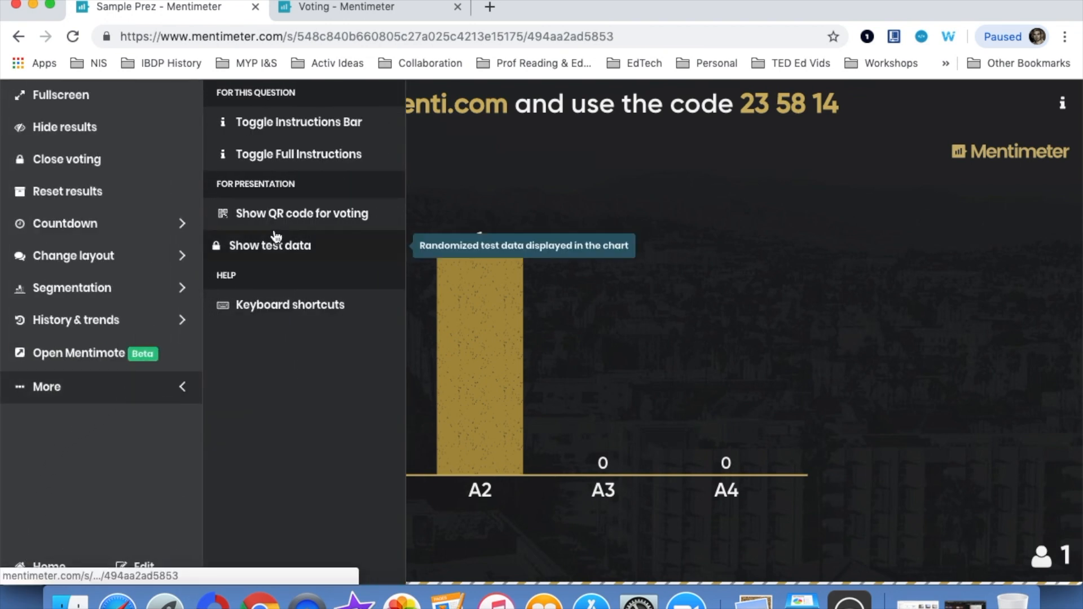